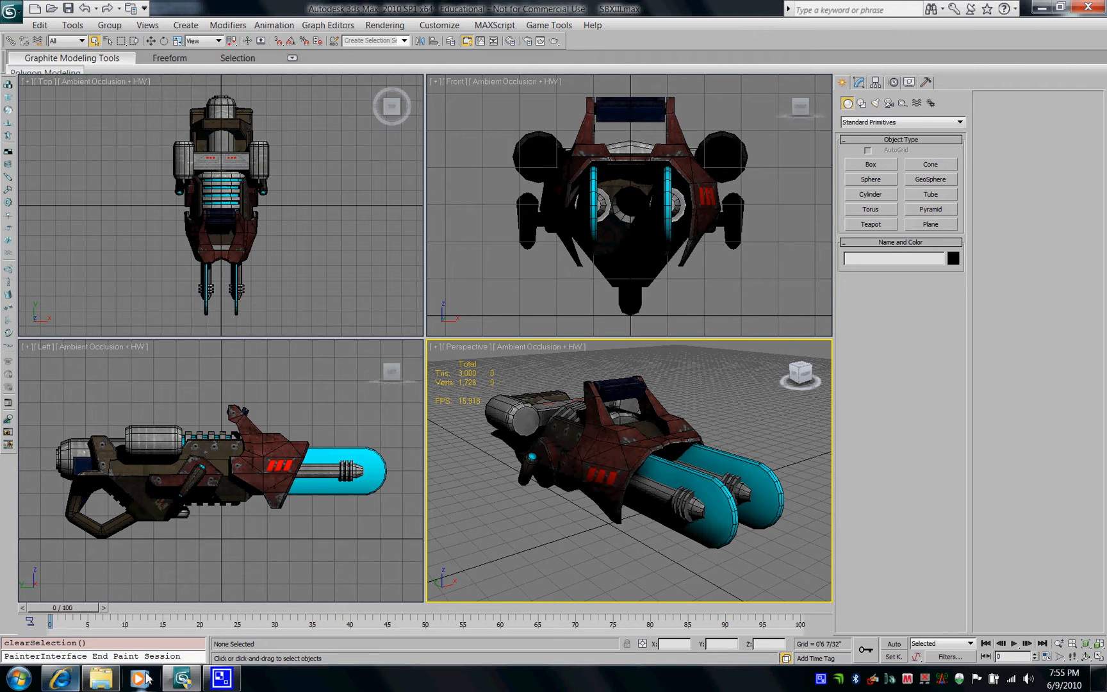
Look at the ActorX exporter plugin page in Internet Explorer, and return to 3ds Max.
{"action": "left_click", "coordinate": [61, 678]}
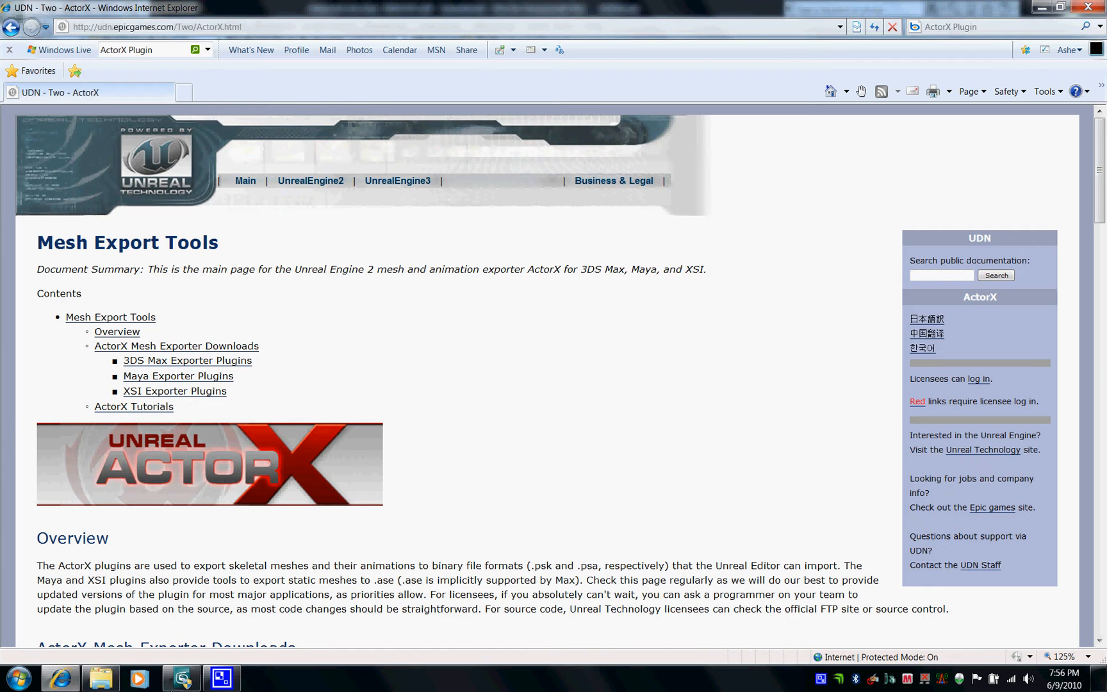
{"action": "left_click", "coordinate": [183, 678]}
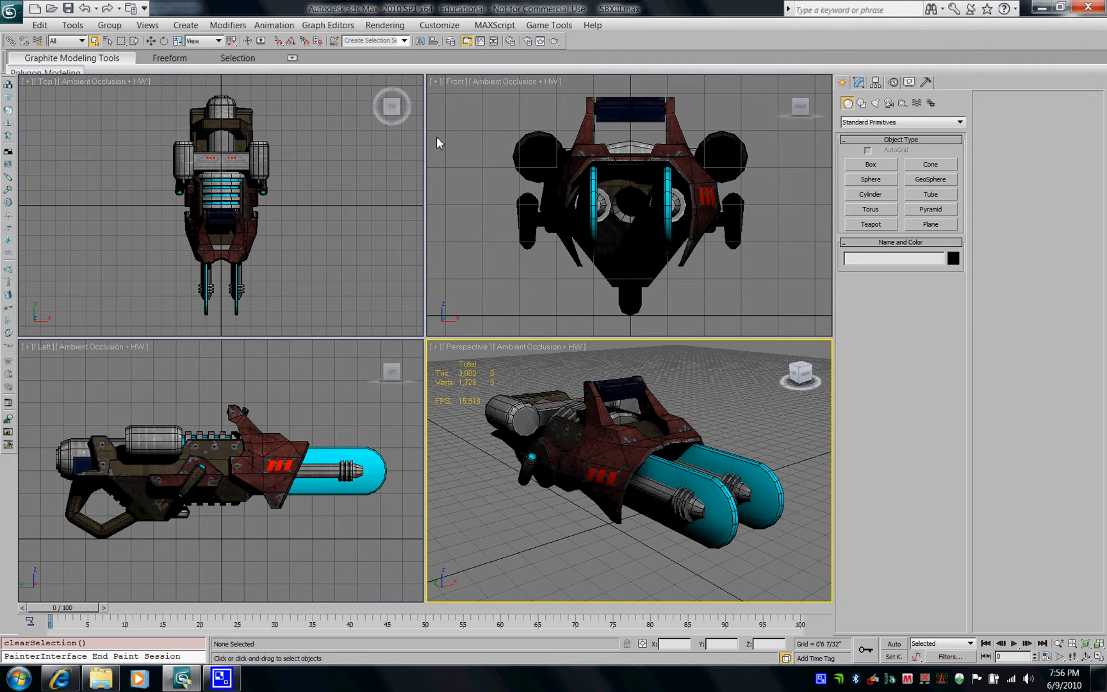
Configure the display units as a custom unit named UUS equal to 0.065 feet.
{"action": "left_click", "coordinate": [441, 26]}
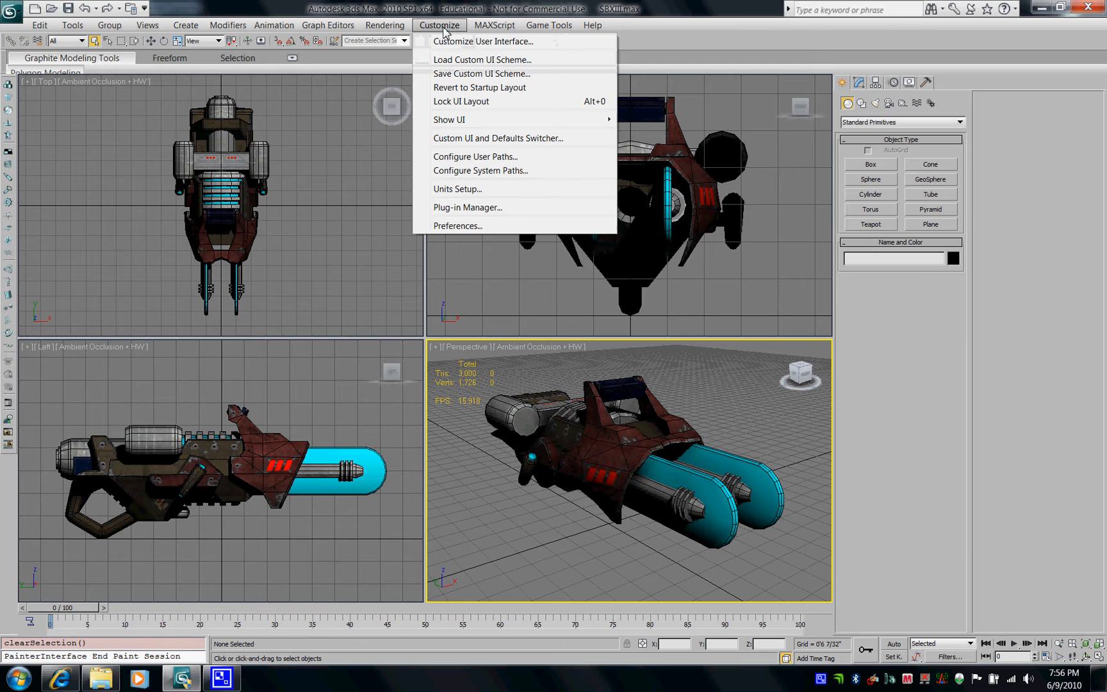
{"action": "left_click", "coordinate": [457, 190]}
{"action": "left_click", "coordinate": [456, 362]}
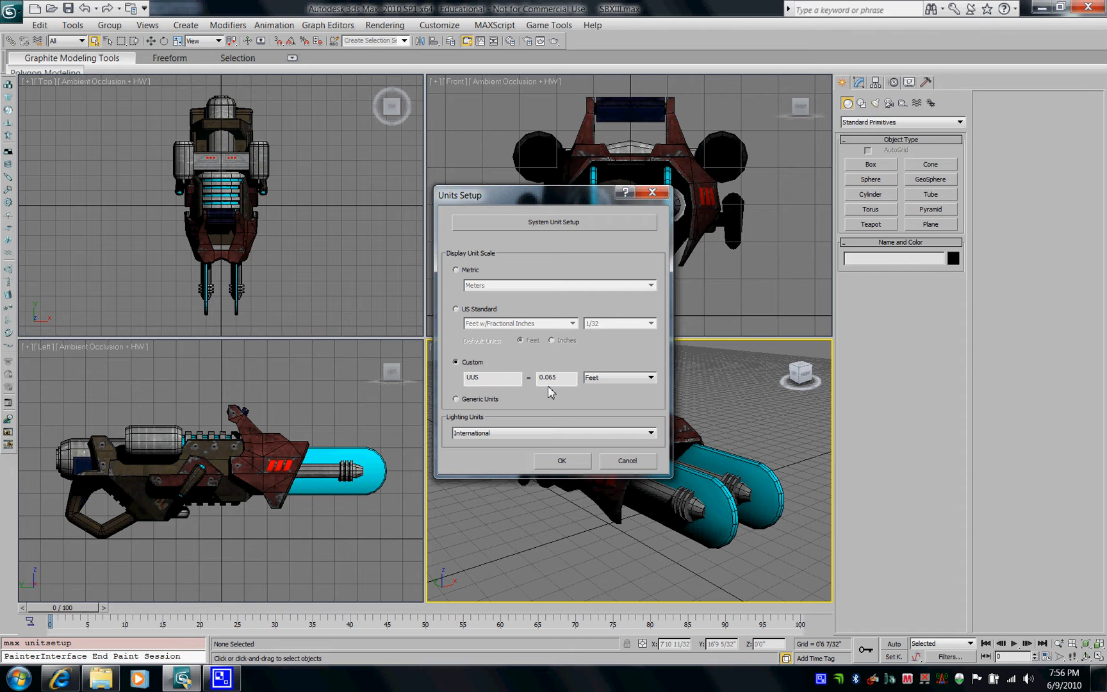
{"action": "left_click", "coordinate": [561, 461]}
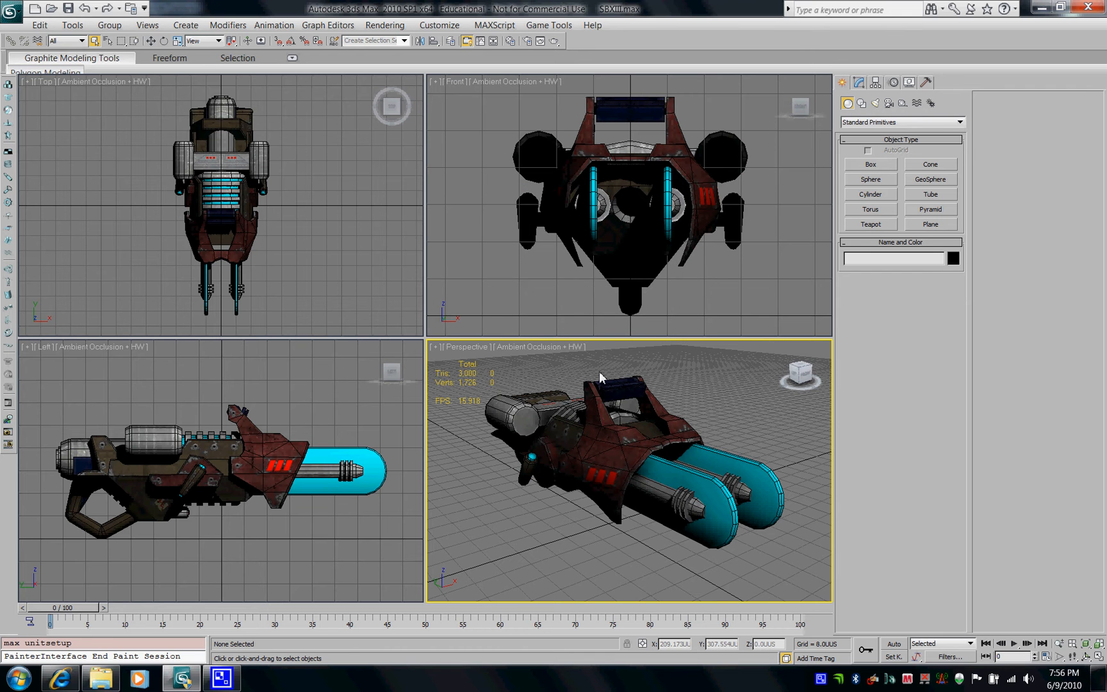
Create a reference box about 43 by 38 by 27 UUS on the ground beside the weapon in the perspective view.
{"action": "key", "text": "alt+w"}
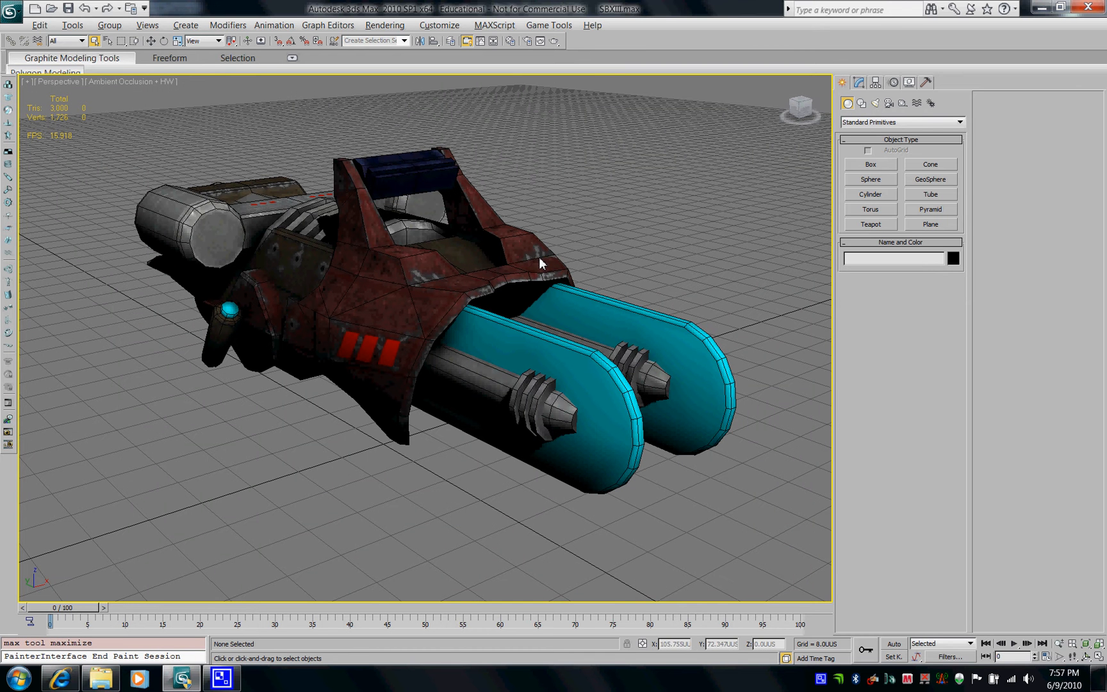
{"action": "middle_click_drag", "start_coordinate": [608, 254], "coordinate": [471, 328]}
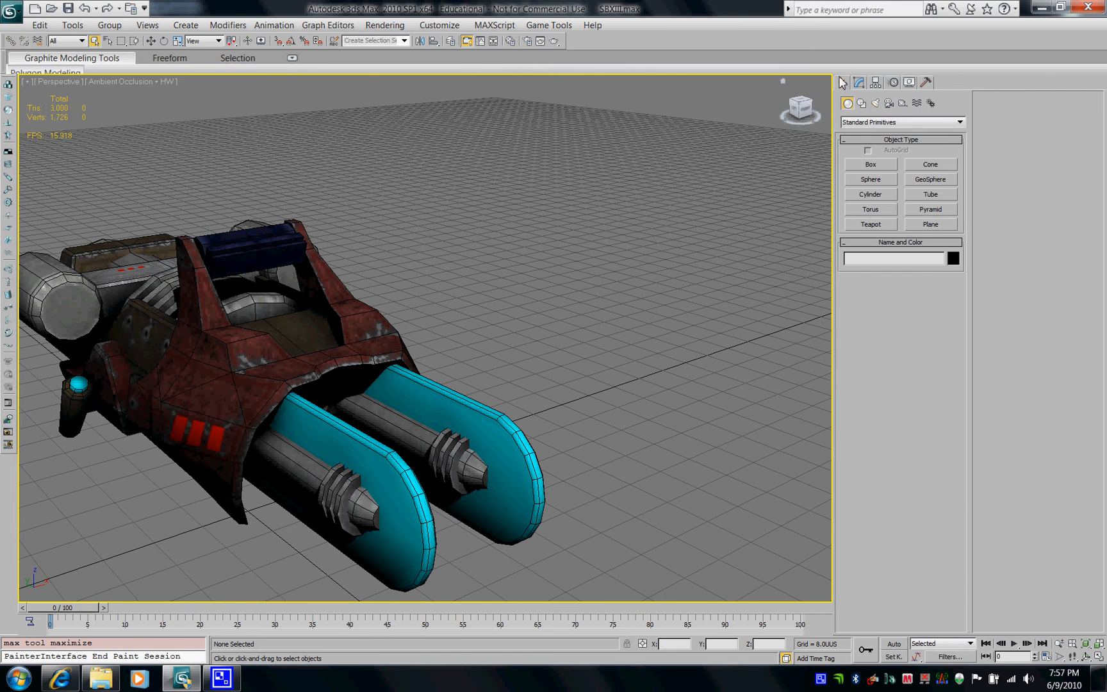
{"action": "left_click", "coordinate": [862, 167]}
{"action": "left_click_drag", "start_coordinate": [465, 351], "coordinate": [717, 369]}
{"action": "left_click", "coordinate": [703, 259]}
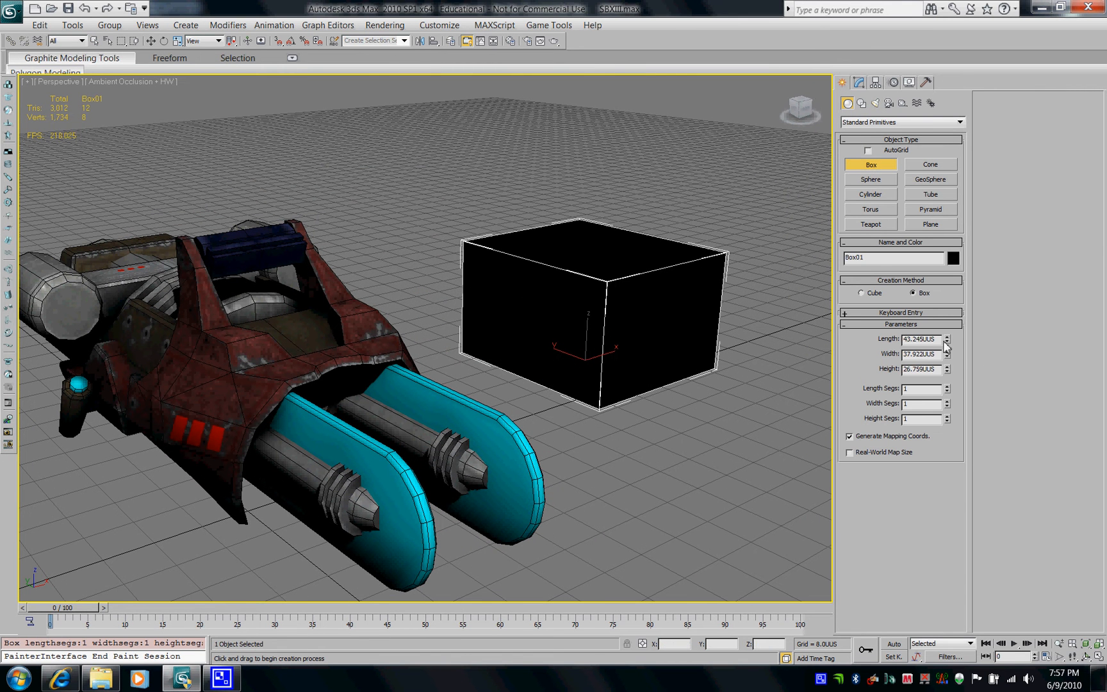
Set the box's length, width and height to 96 UUS each.
{"action": "left_click_drag", "start_coordinate": [936, 340], "coordinate": [791, 339]}
{"action": "type", "text": "96"}
{"action": "key", "text": "Tab"}
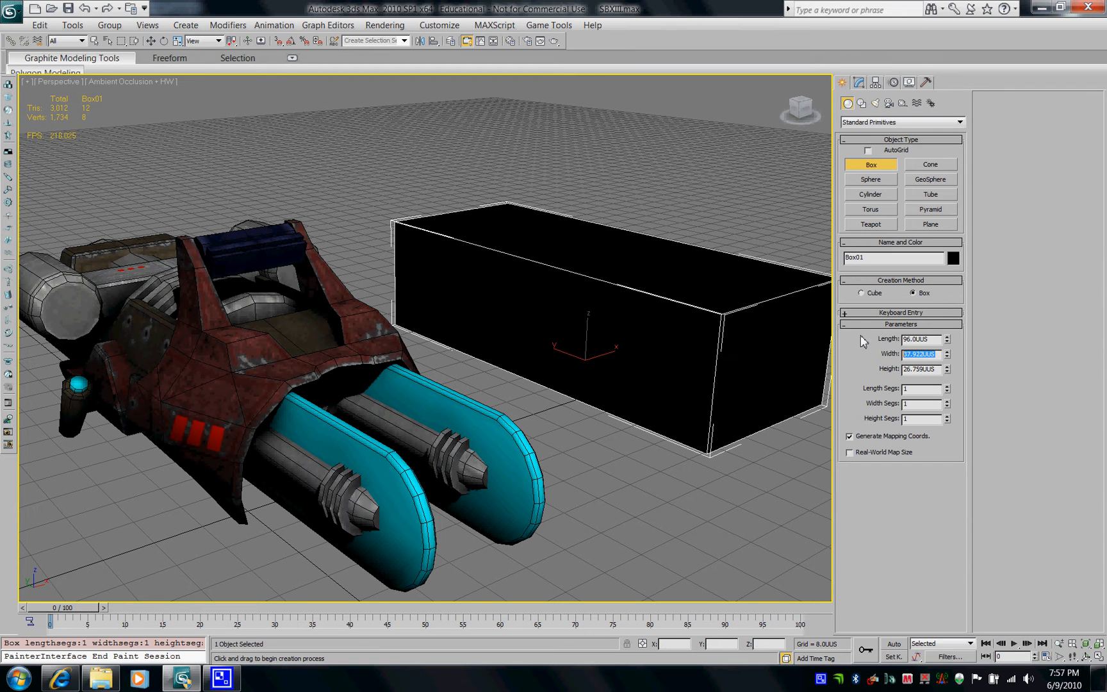
{"action": "type", "text": "96"}
{"action": "key", "text": "Tab"}
{"action": "type", "text": "96"}
{"action": "key", "text": "Return"}
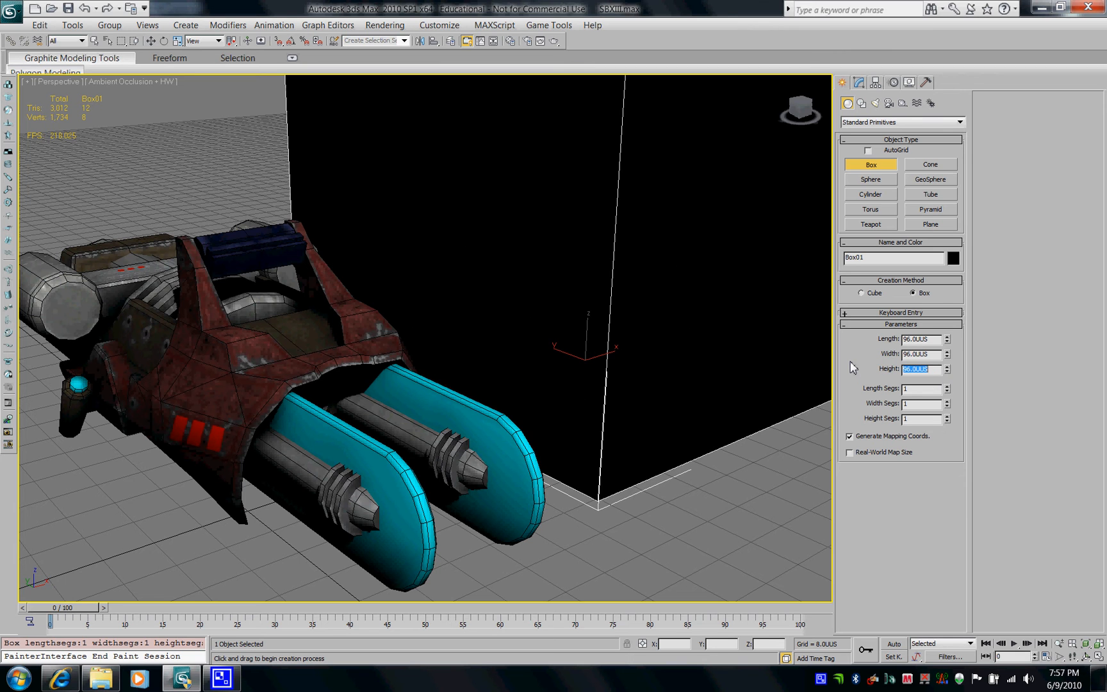
Scale the weapon model down uniformly to less than half its size, using the 96 UUS box as size reference.
{"action": "scroll", "coordinate": [615, 240], "scroll_direction": "down", "scroll_amount": 5}
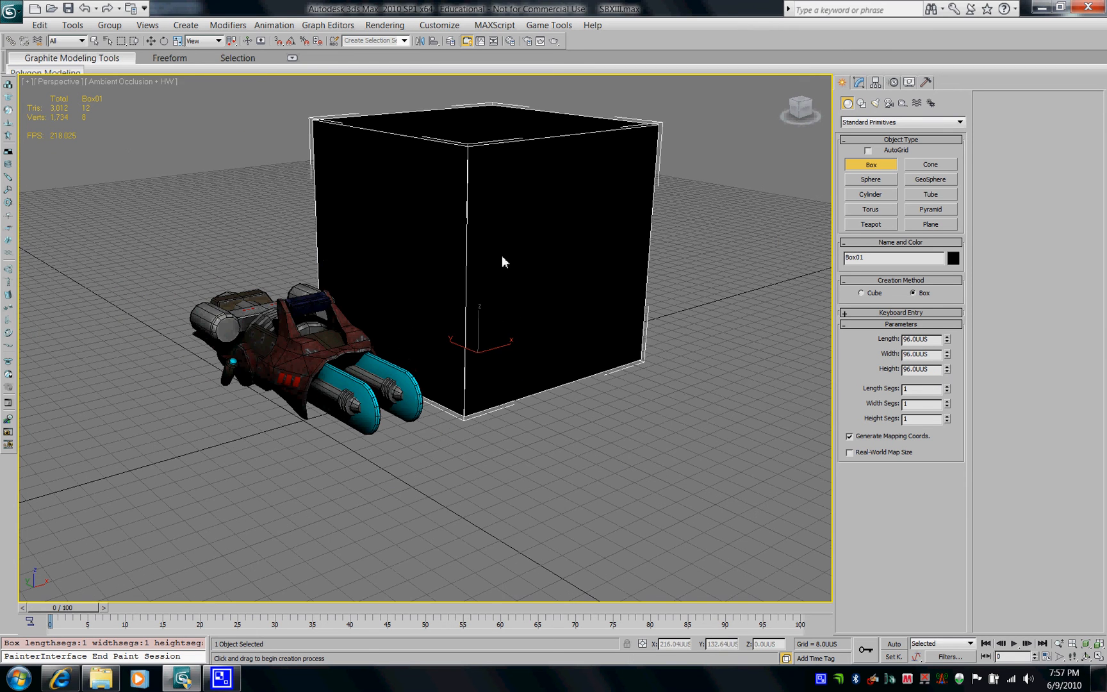
{"action": "middle_click_drag", "start_coordinate": [498, 255], "coordinate": [536, 257], "text": "alt"}
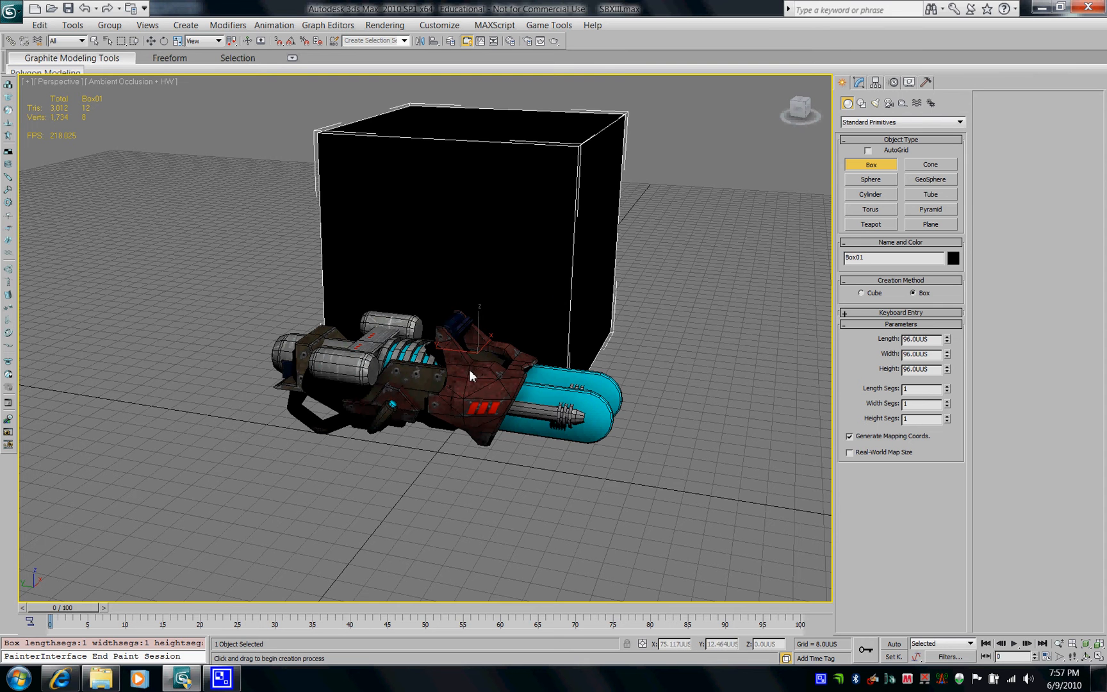
{"action": "left_click", "coordinate": [861, 83]}
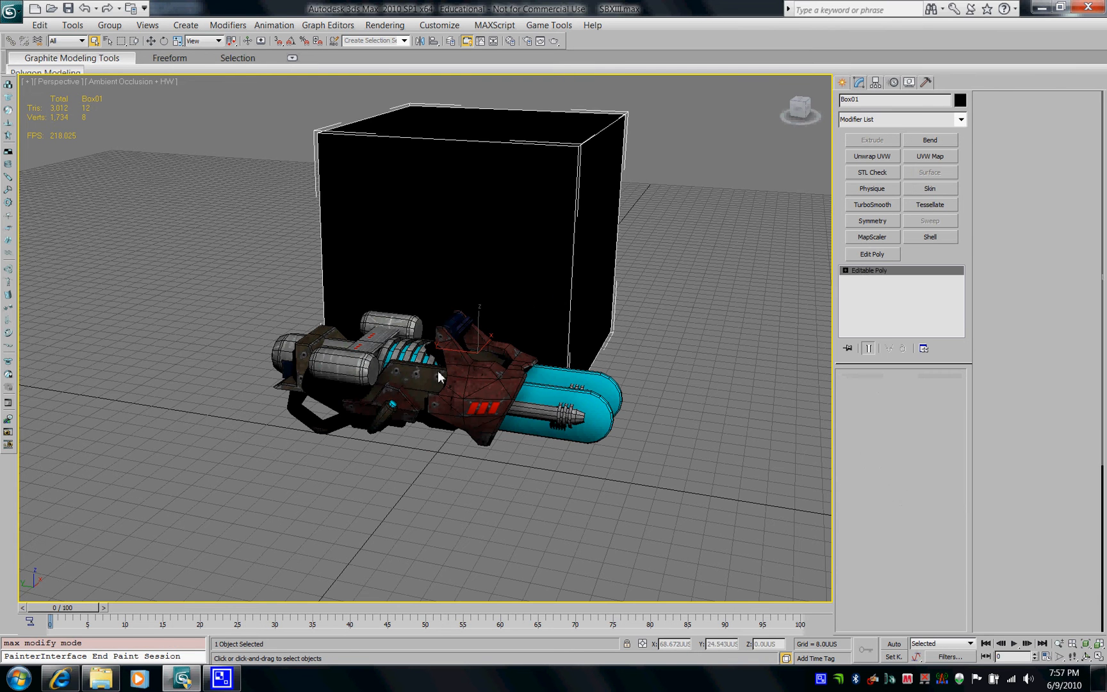
{"action": "left_click", "coordinate": [499, 376]}
{"action": "key", "text": "r"}
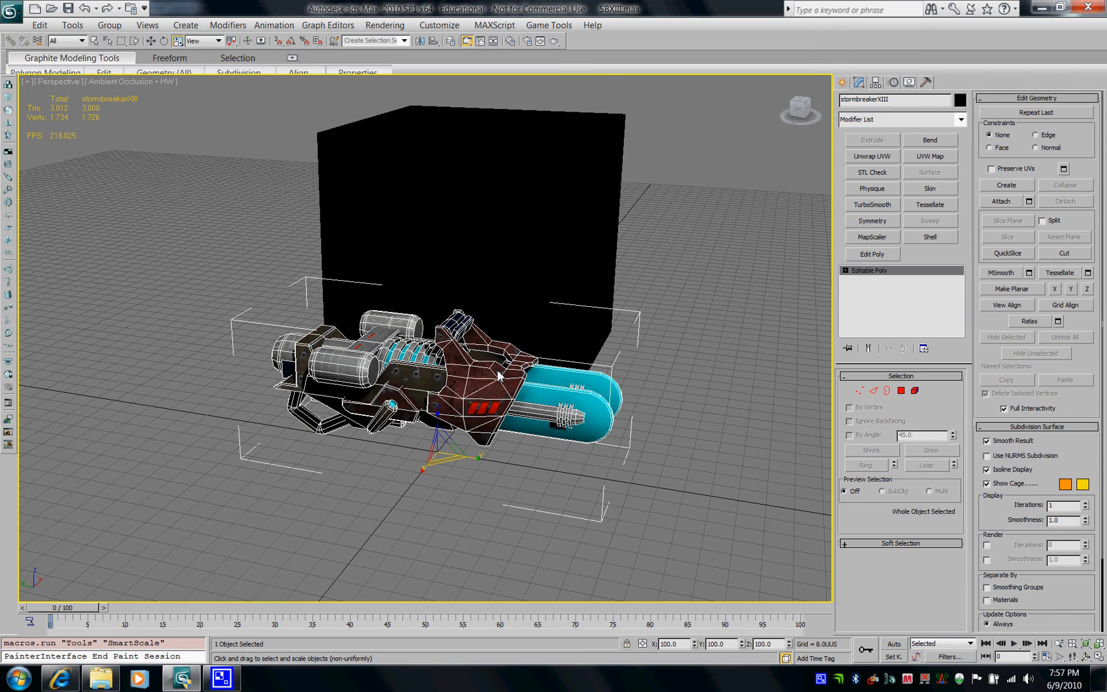
{"action": "left_click_drag", "start_coordinate": [439, 451], "coordinate": [349, 531]}
{"action": "key", "text": "r"}
Delete the reference box behind the weapon.
{"action": "key", "text": "w"}
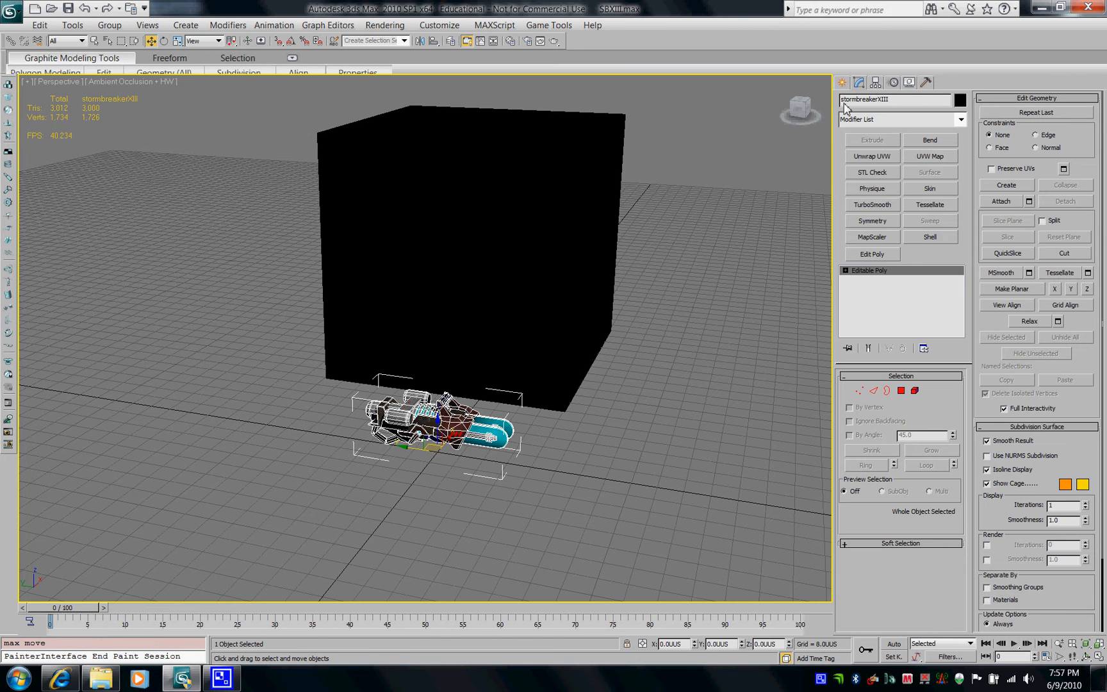
{"action": "left_click", "coordinate": [542, 208]}
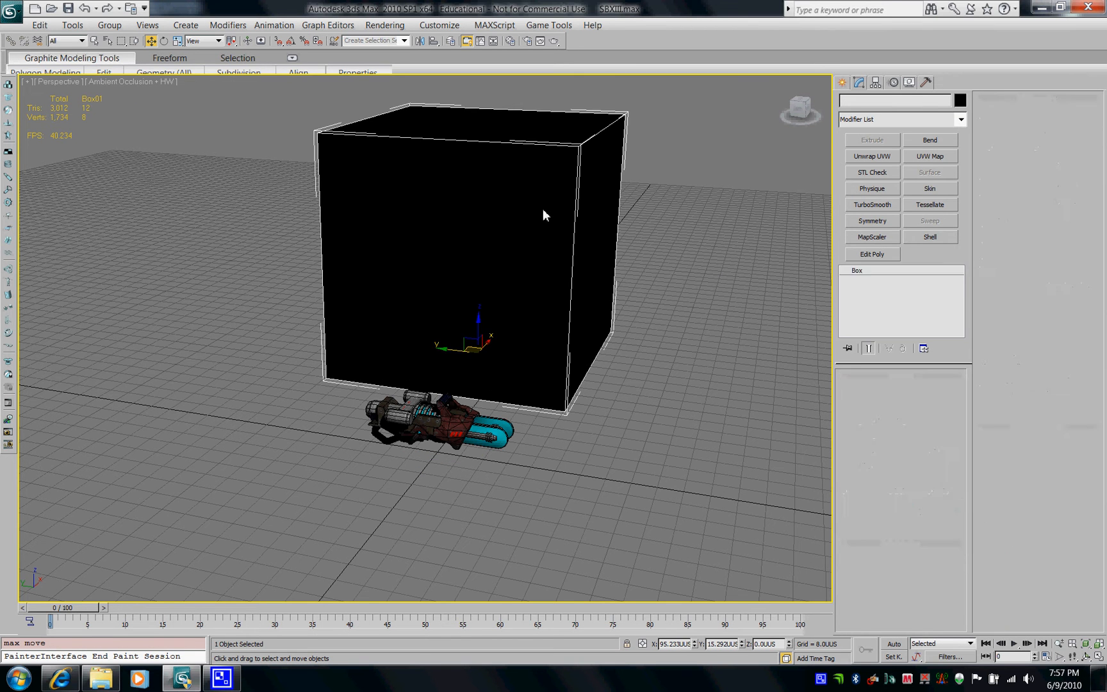
{"action": "key", "text": "Delete"}
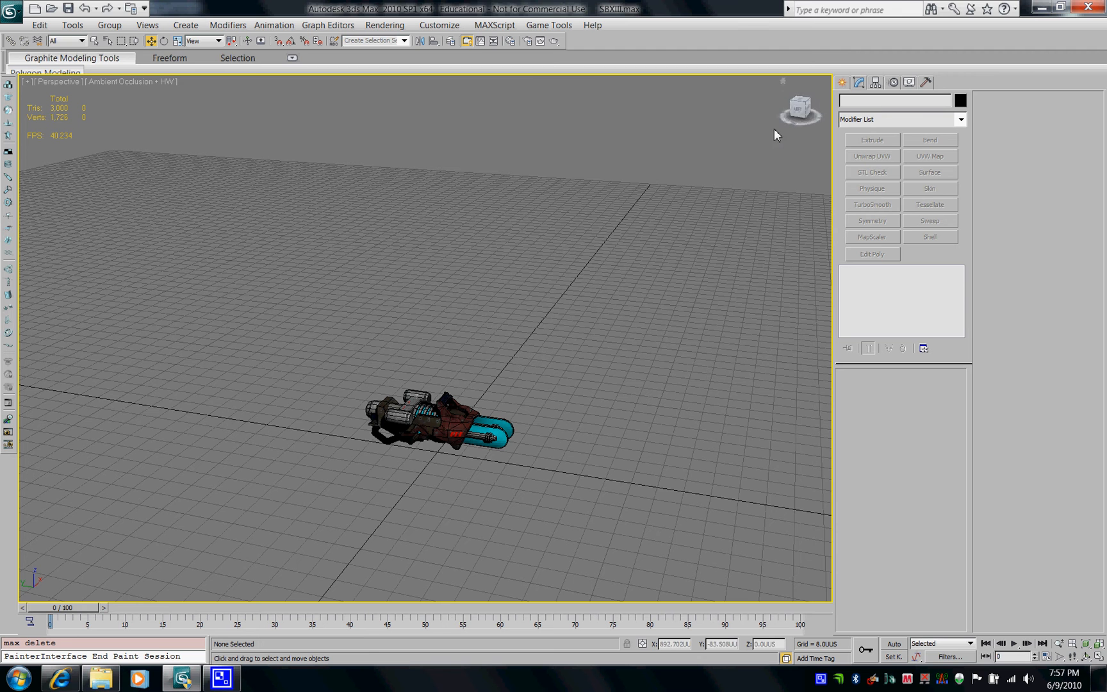
Move only the weapon's pivot, in the left view, back and up onto the rear part of its handle.
{"action": "key", "text": "l"}
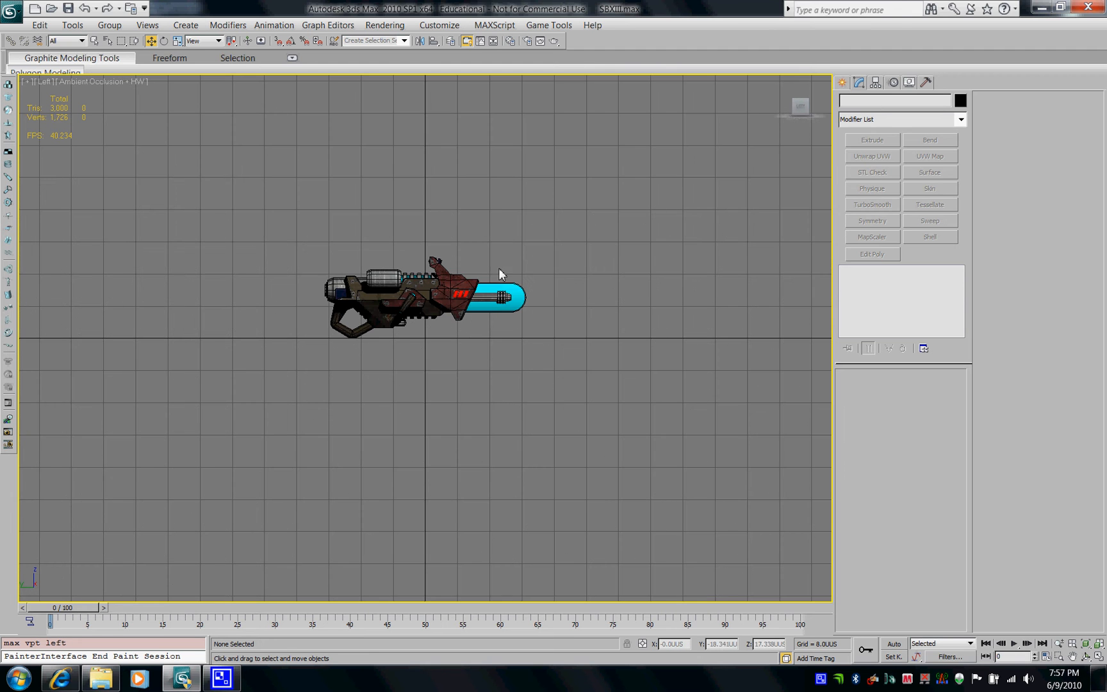
{"action": "scroll", "coordinate": [474, 282], "scroll_direction": "up", "scroll_amount": 8}
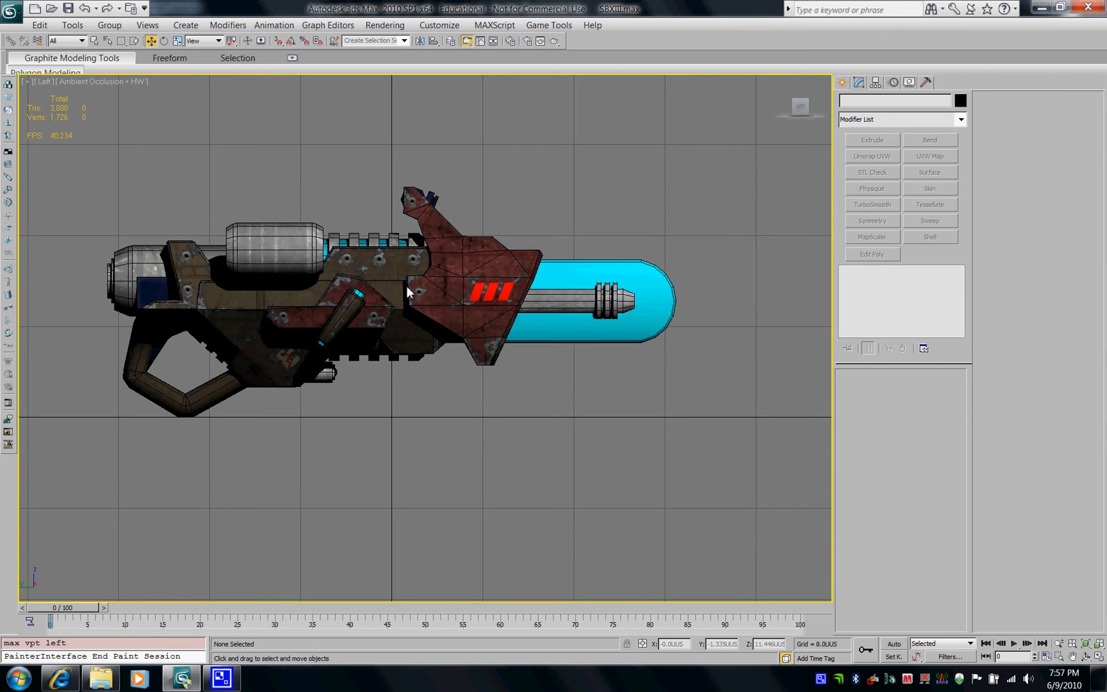
{"action": "left_click", "coordinate": [405, 294]}
{"action": "left_click", "coordinate": [873, 84]}
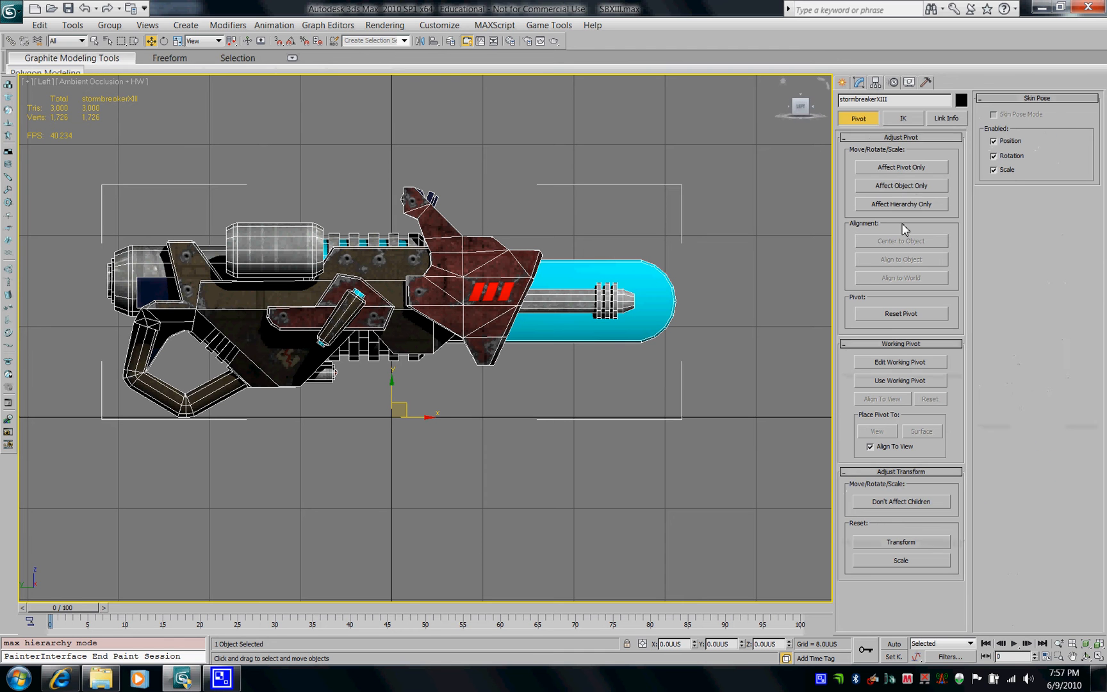
{"action": "left_click", "coordinate": [903, 168]}
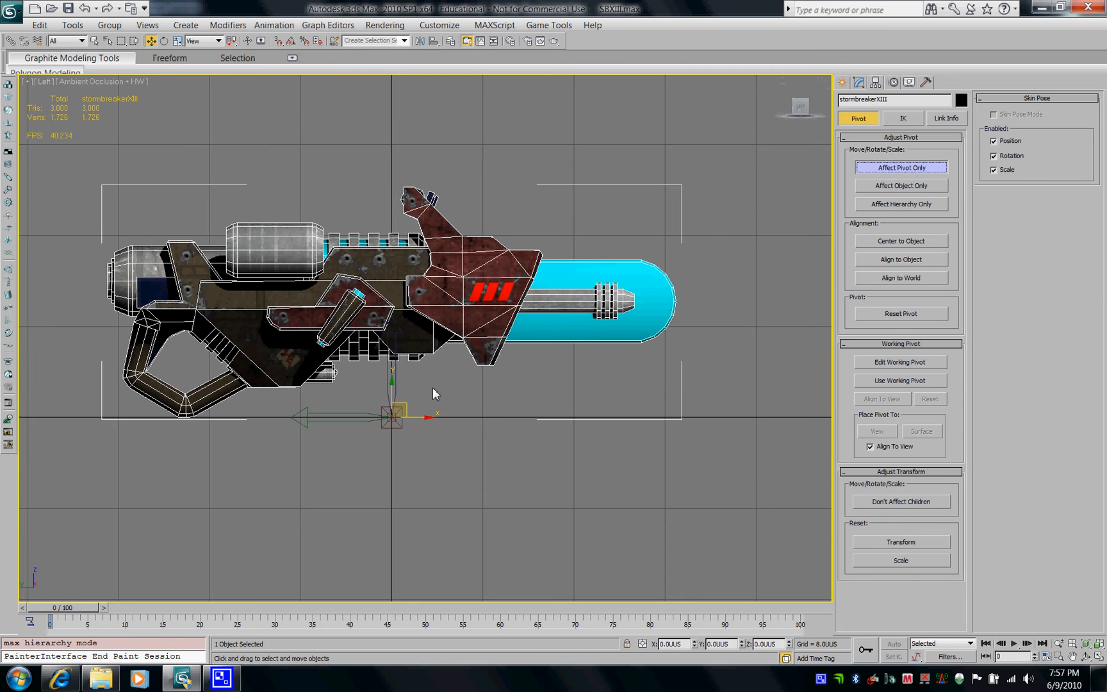
{"action": "left_click_drag", "start_coordinate": [428, 420], "coordinate": [173, 422]}
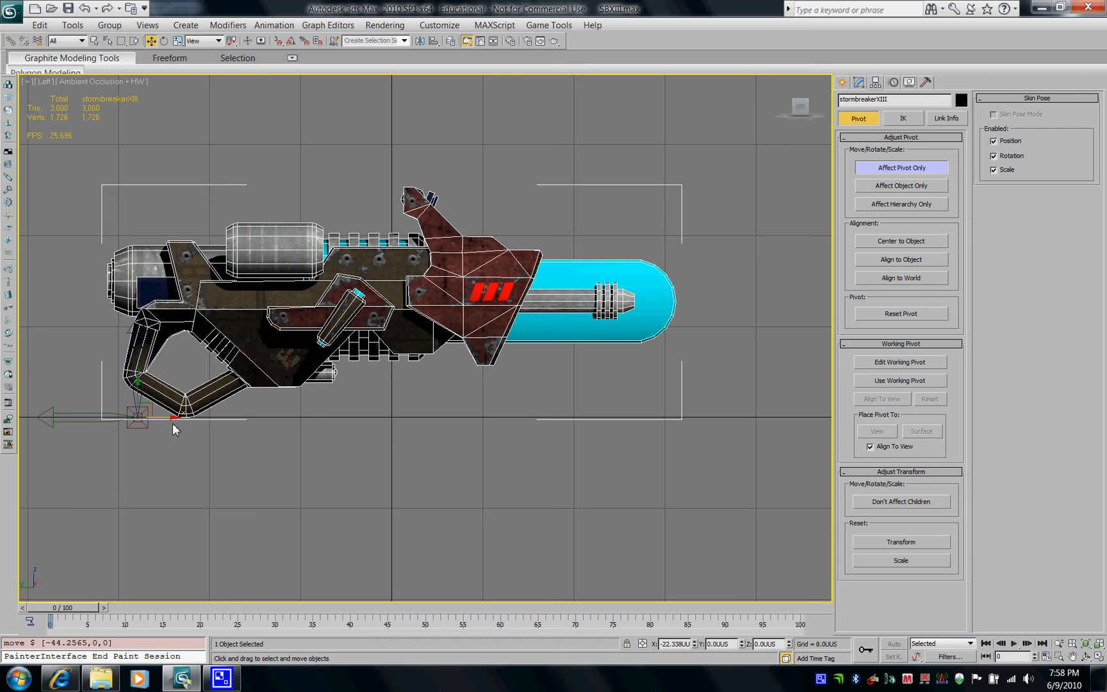
{"action": "left_click_drag", "start_coordinate": [173, 423], "coordinate": [174, 422]}
{"action": "left_click_drag", "start_coordinate": [139, 386], "coordinate": [141, 329]}
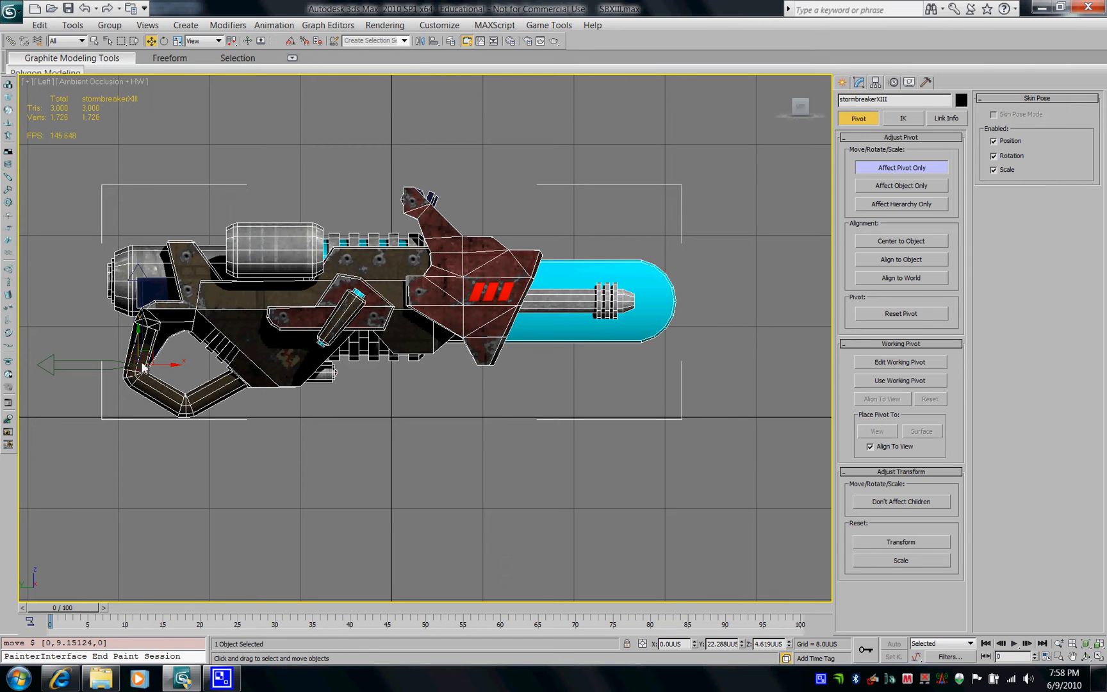
{"action": "left_click", "coordinate": [894, 169]}
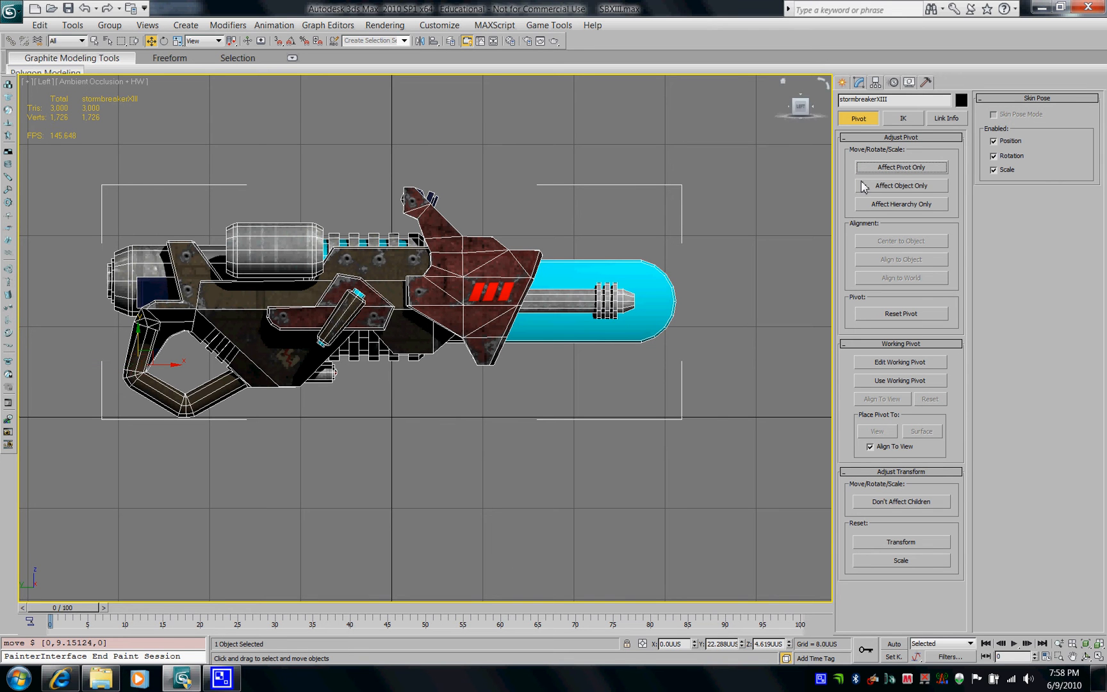
Set the weapon's Y and Z position to 0 so that its pivot sits at the world origin.
{"action": "middle_click_drag", "start_coordinate": [490, 364], "coordinate": [463, 383], "text": "alt"}
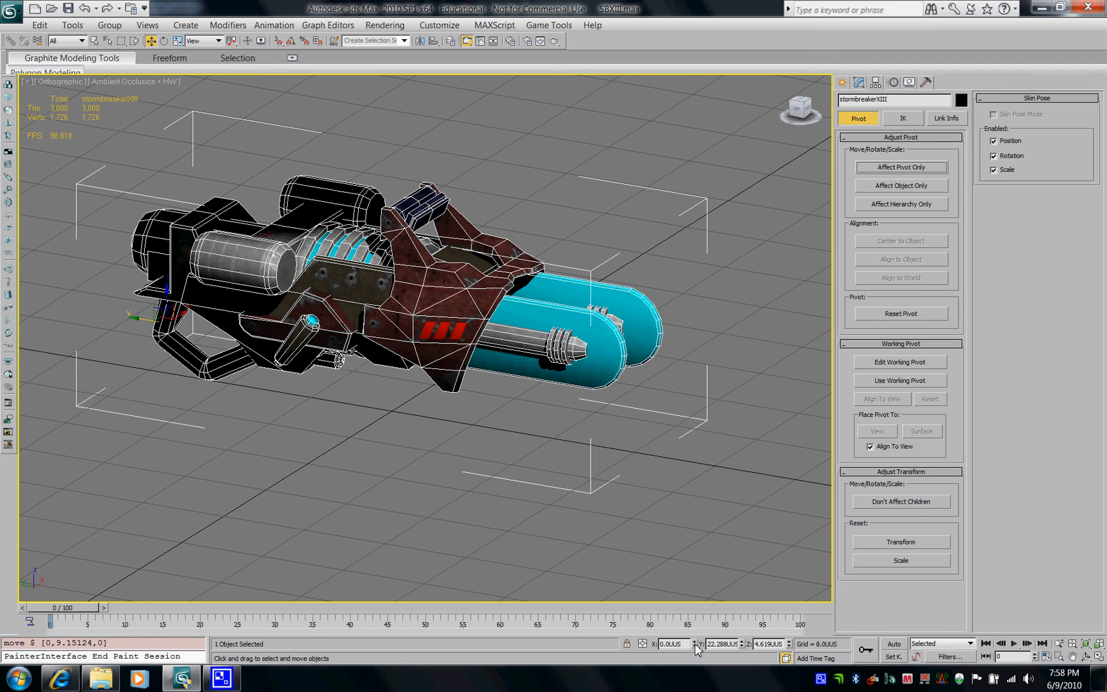
{"action": "right_click", "coordinate": [742, 644]}
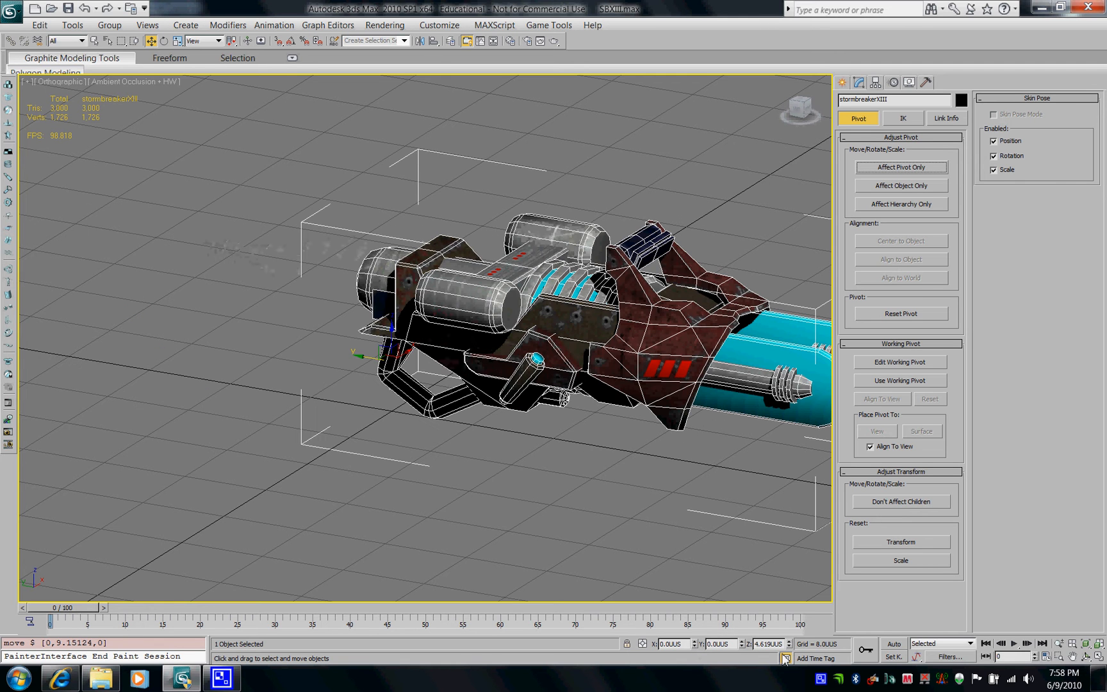
{"action": "right_click", "coordinate": [790, 644]}
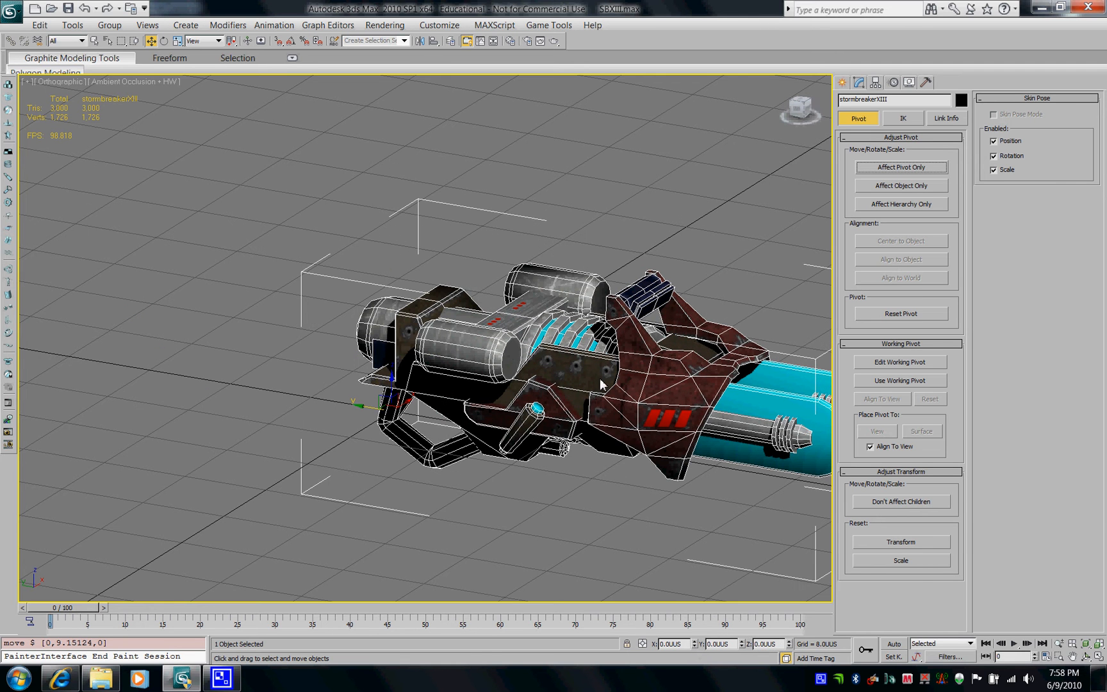
{"action": "key", "text": "l"}
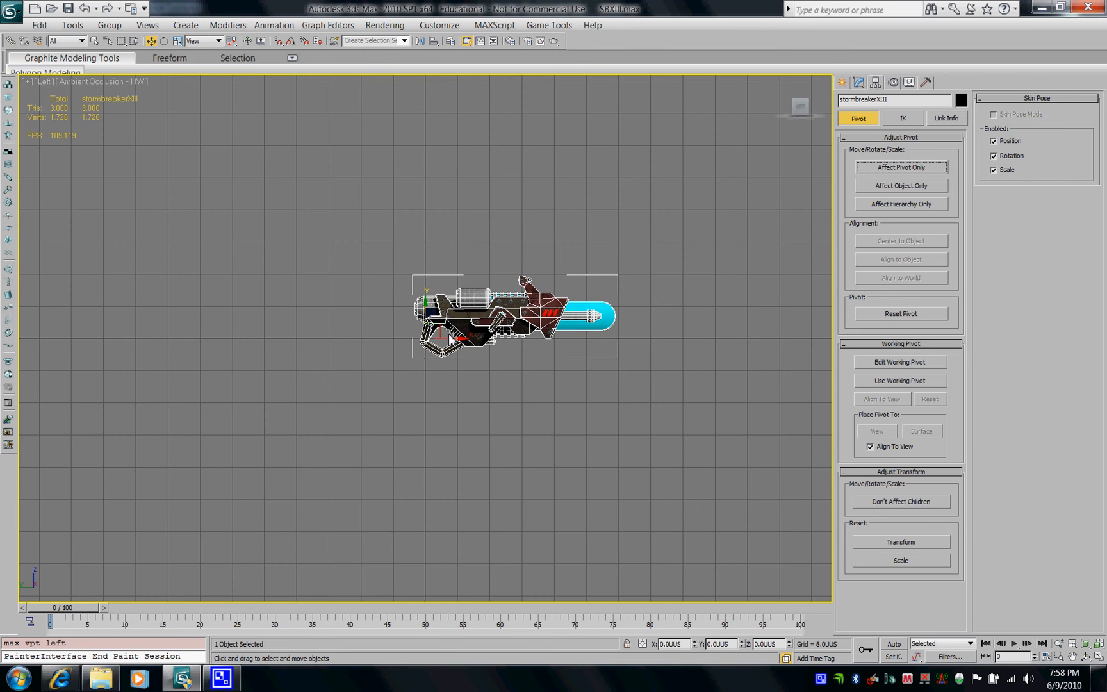
{"action": "middle_click_drag", "start_coordinate": [567, 320], "coordinate": [483, 364], "text": "alt"}
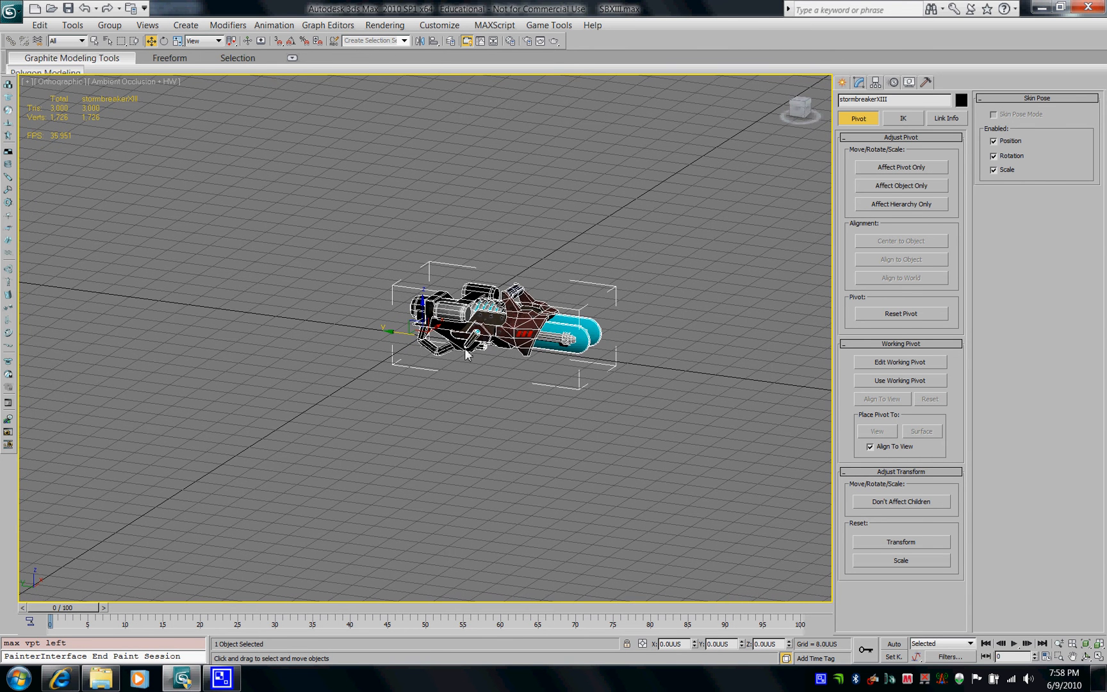
{"action": "middle_click_drag", "start_coordinate": [529, 325], "coordinate": [484, 339]}
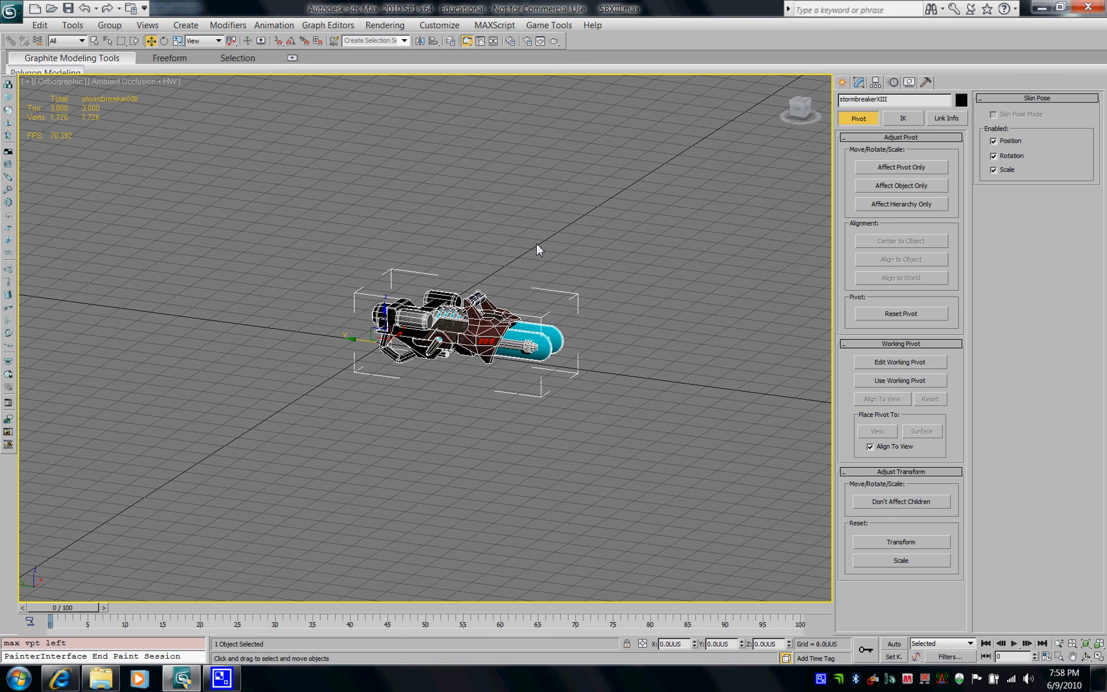
Make the weapon see-through in the left view and create a bone about 4.6 UUS long near the top of its handle.
{"action": "key", "text": "l"}
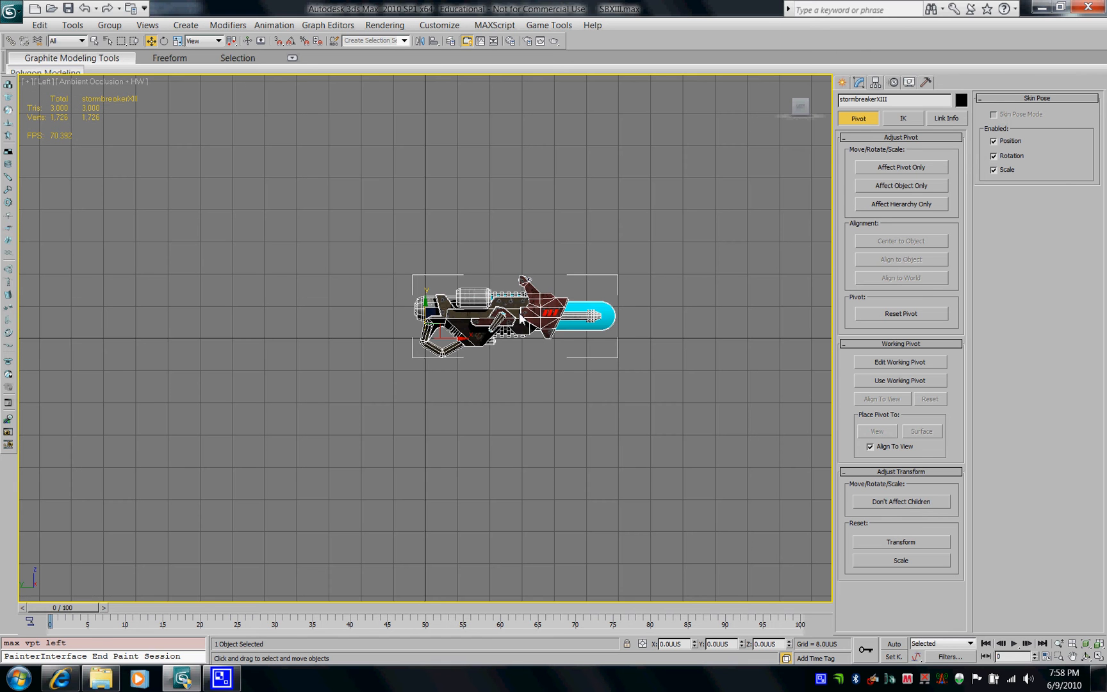
{"action": "key", "text": "z"}
{"action": "key", "text": "alt+x"}
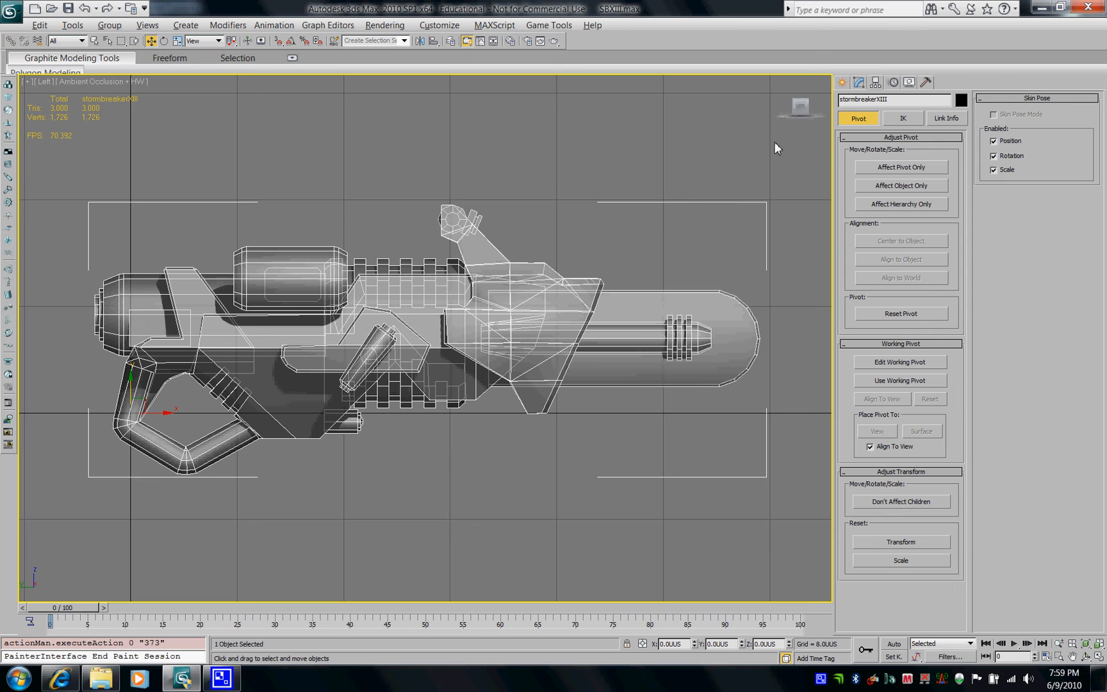
{"action": "left_click", "coordinate": [843, 83]}
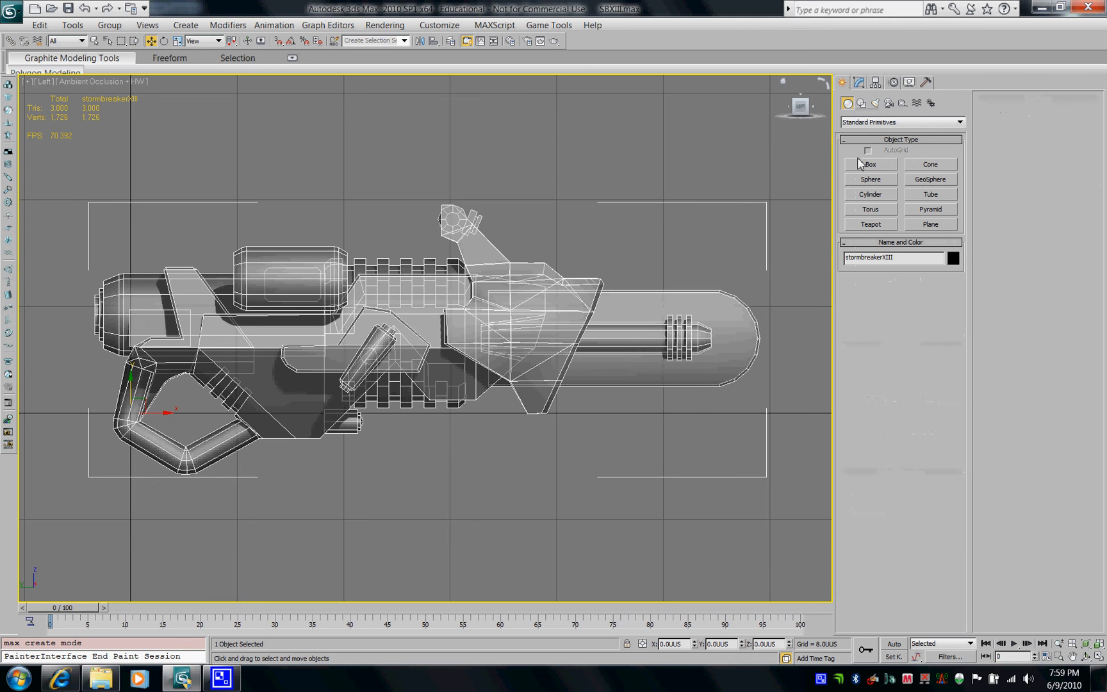
{"action": "left_click", "coordinate": [932, 104]}
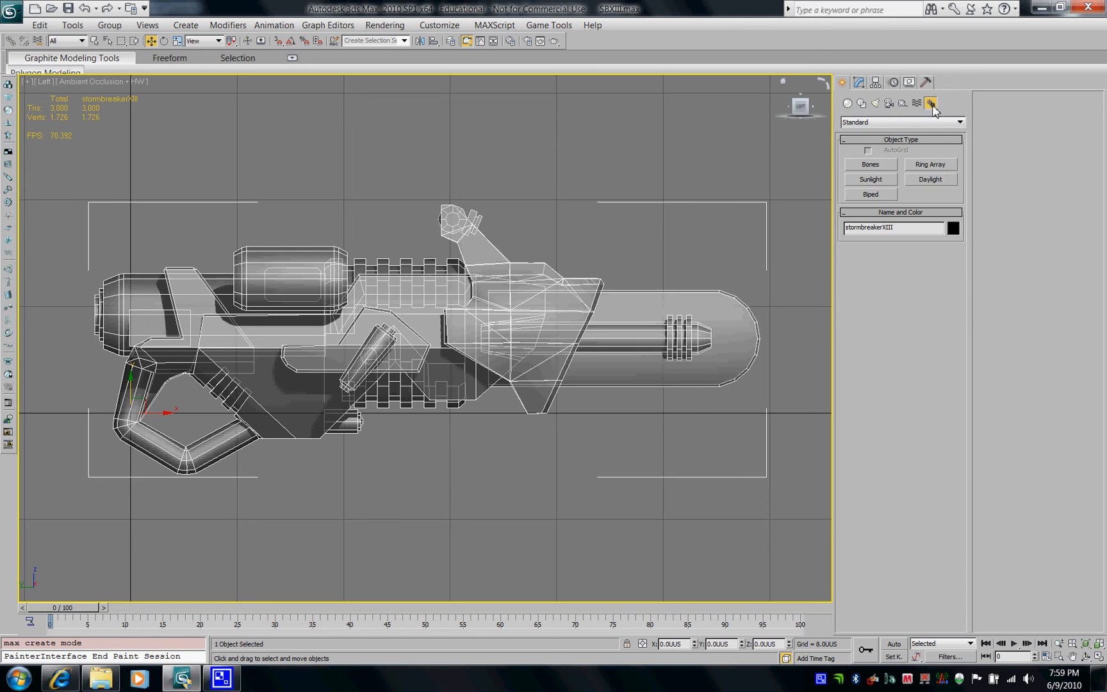
{"action": "left_click", "coordinate": [871, 166]}
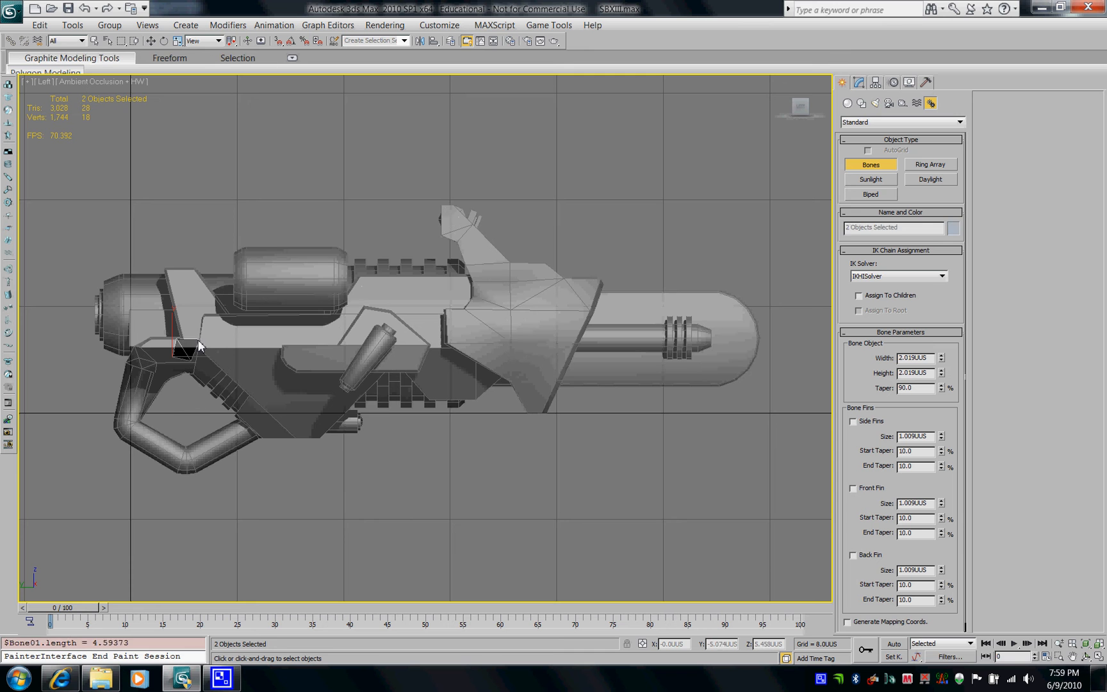
Draw a connected chain of three bones from the rear handle along the body into the front housing, removing the extra end bone.
{"action": "left_click", "coordinate": [133, 398]}
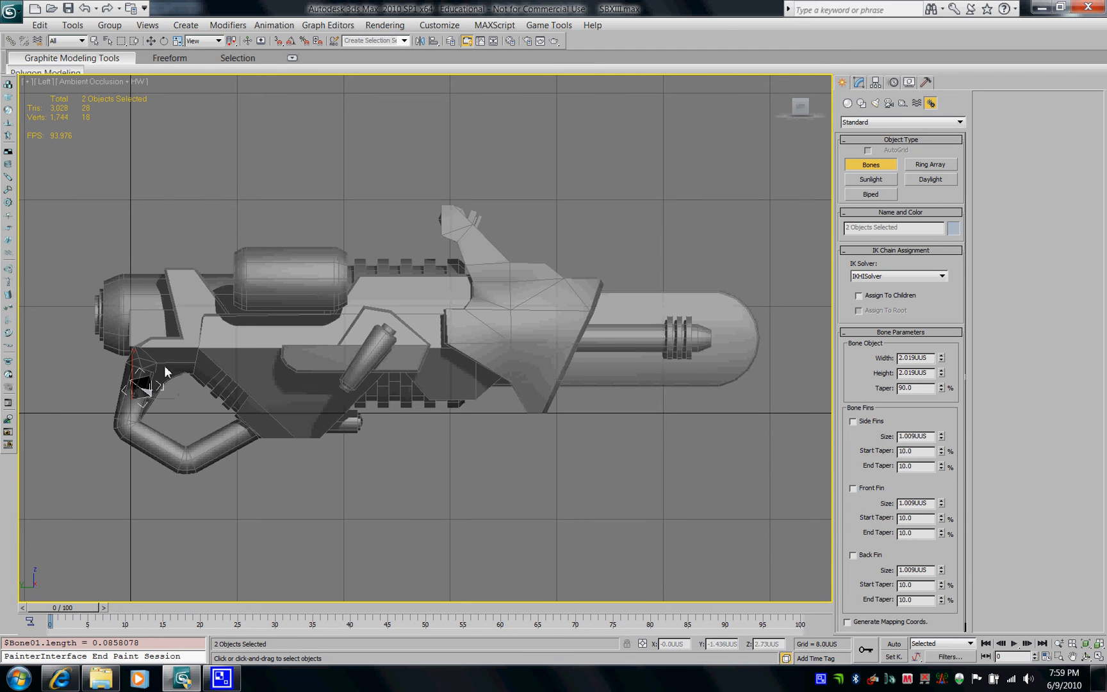
{"action": "left_click", "coordinate": [206, 345]}
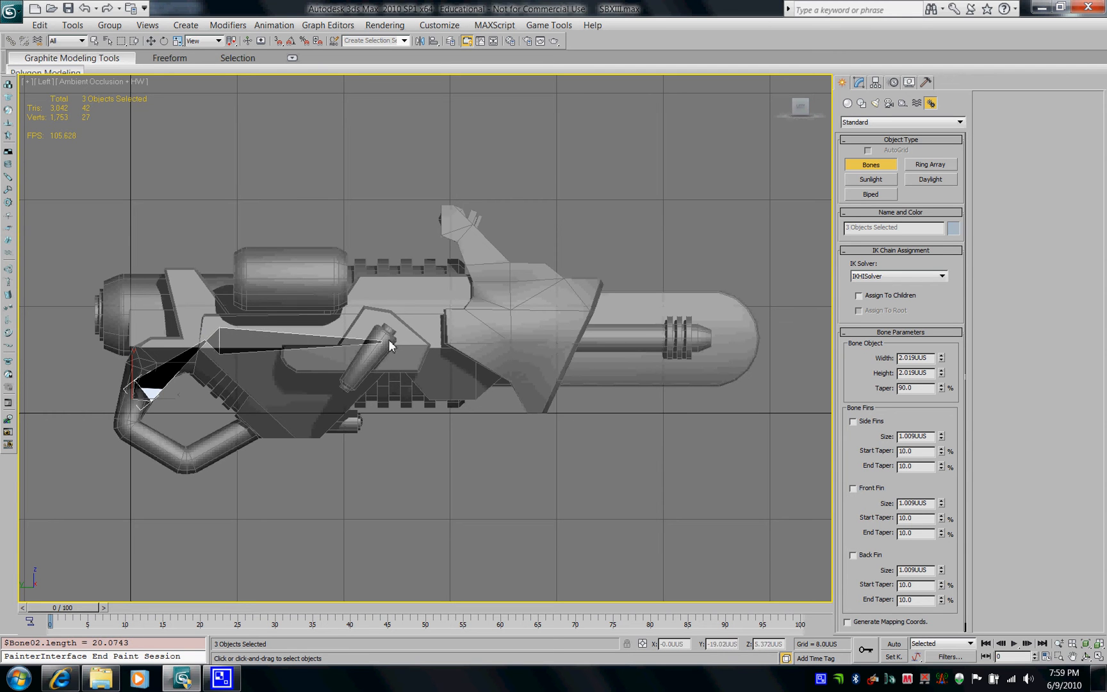
{"action": "left_click", "coordinate": [481, 337]}
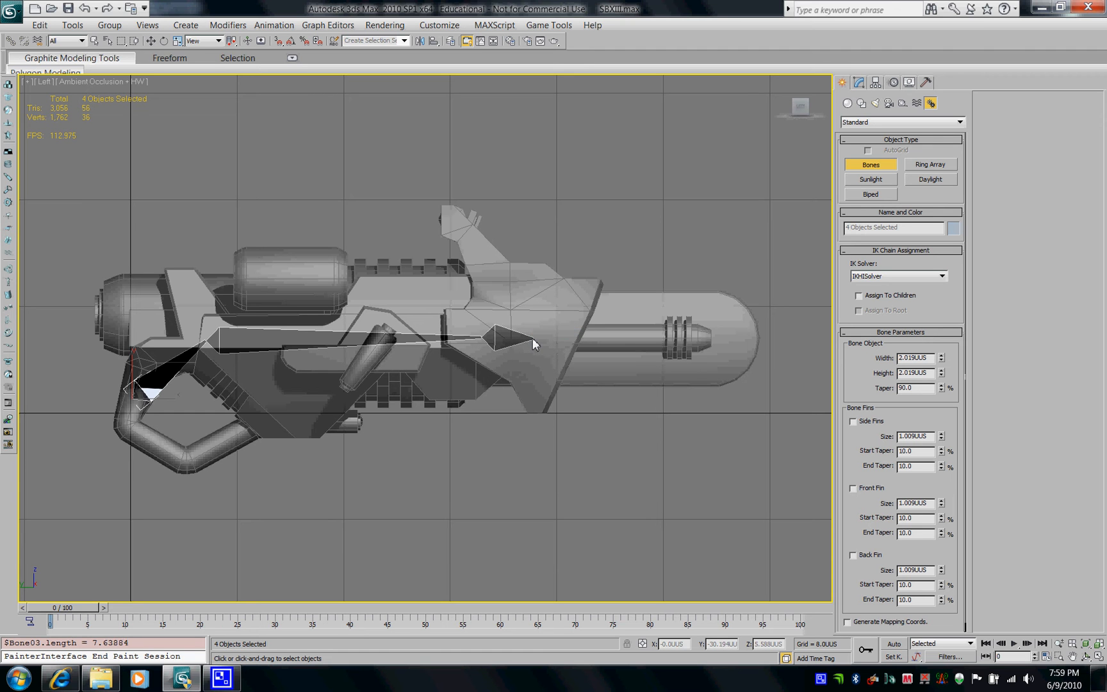
{"action": "left_click", "coordinate": [532, 339]}
{"action": "right_click", "coordinate": [558, 341]}
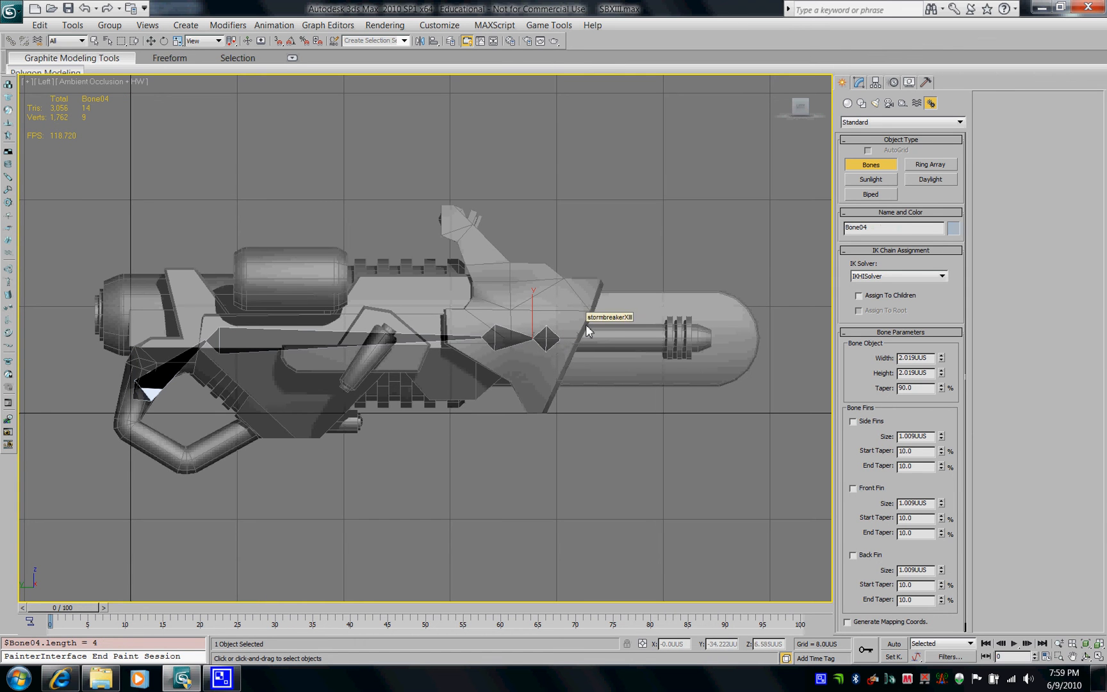
{"action": "key", "text": "ctrl+z"}
{"action": "key", "text": "ctrl+z"}
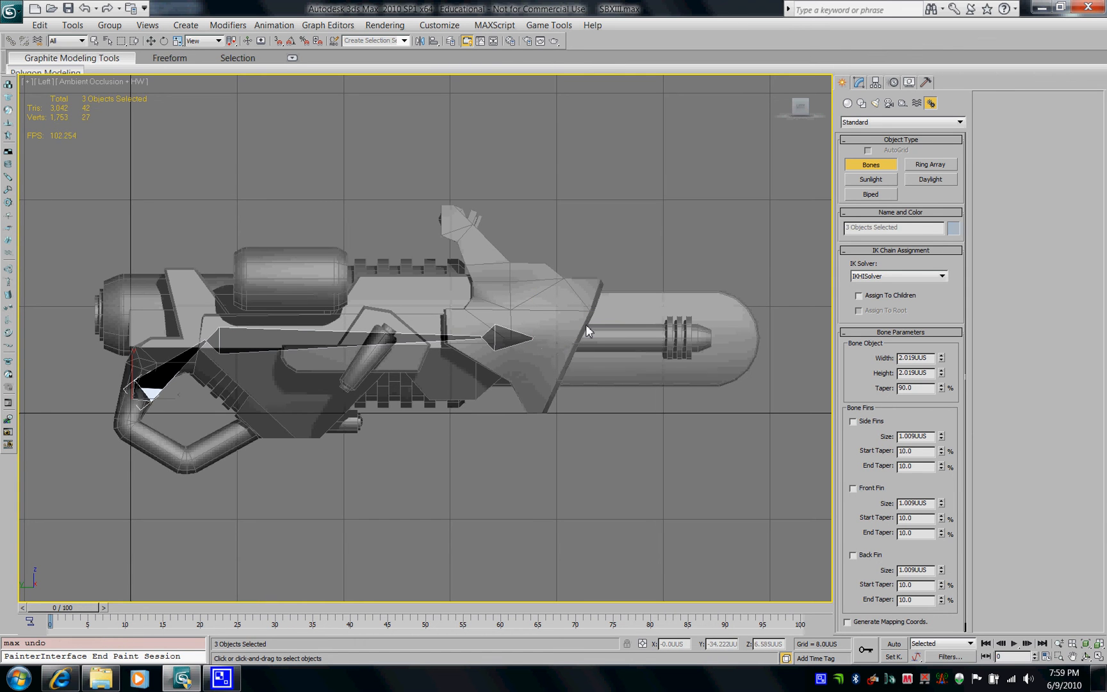
Rename the first bone, at the weapon's rear grip, as handle.
{"action": "middle_click_drag", "start_coordinate": [591, 332], "coordinate": [476, 389], "text": "alt"}
{"action": "key", "text": "l"}
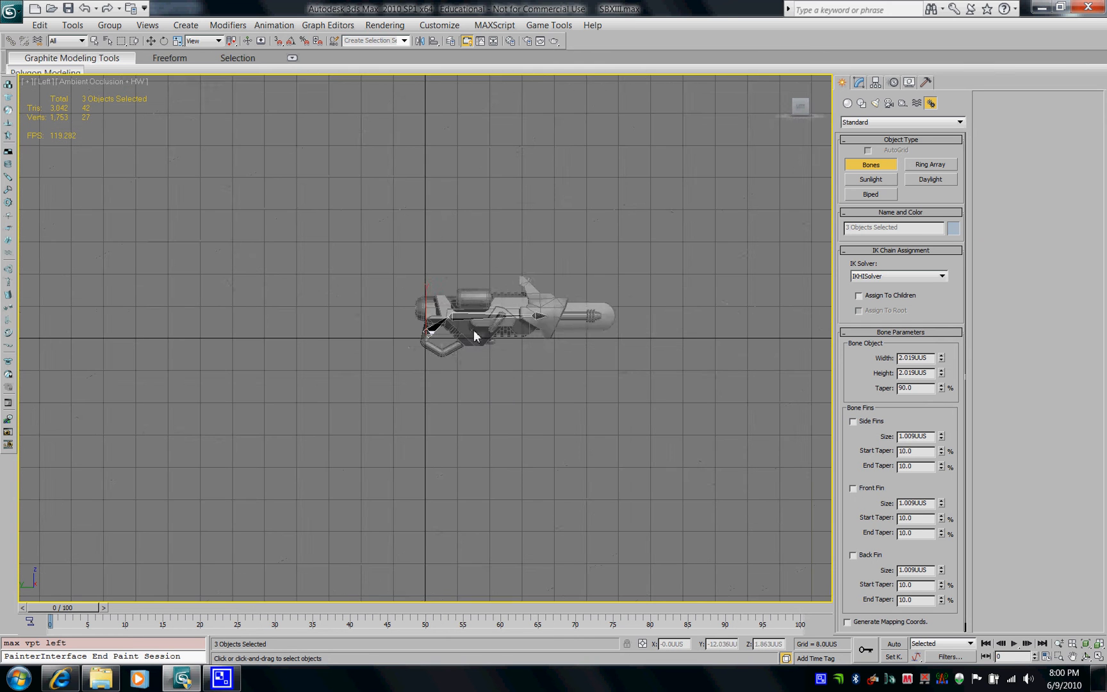
{"action": "scroll", "coordinate": [426, 340], "scroll_direction": "up", "scroll_amount": 10}
{"action": "scroll", "coordinate": [385, 366], "scroll_direction": "down", "scroll_amount": 4}
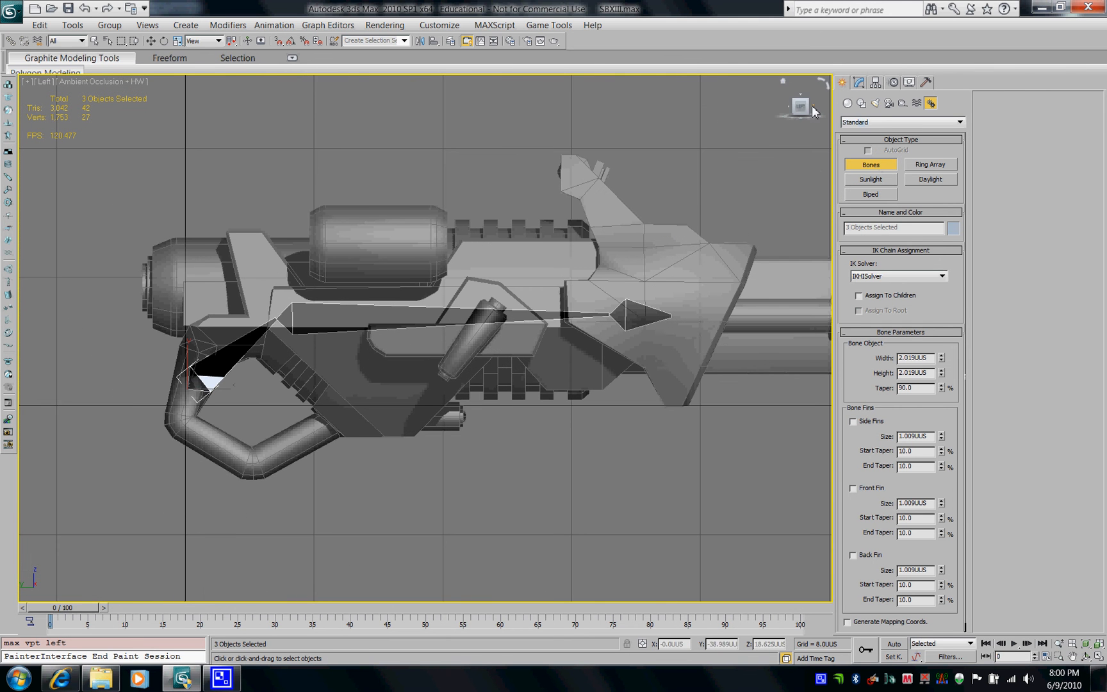
{"action": "left_click", "coordinate": [859, 82]}
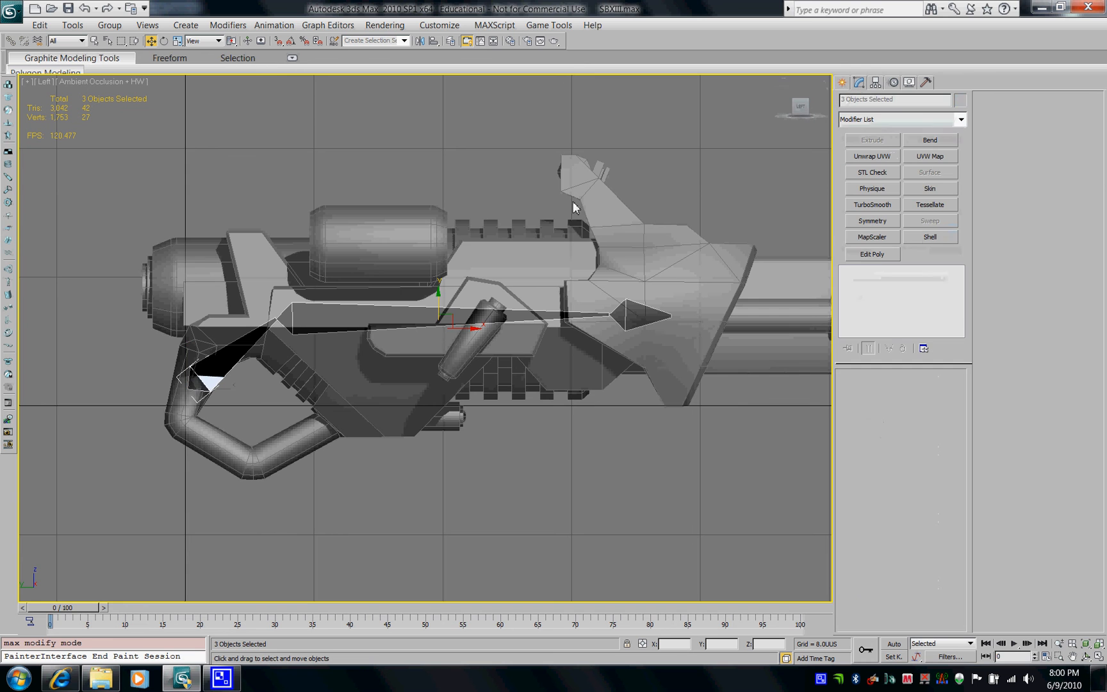
{"action": "left_click", "coordinate": [203, 388]}
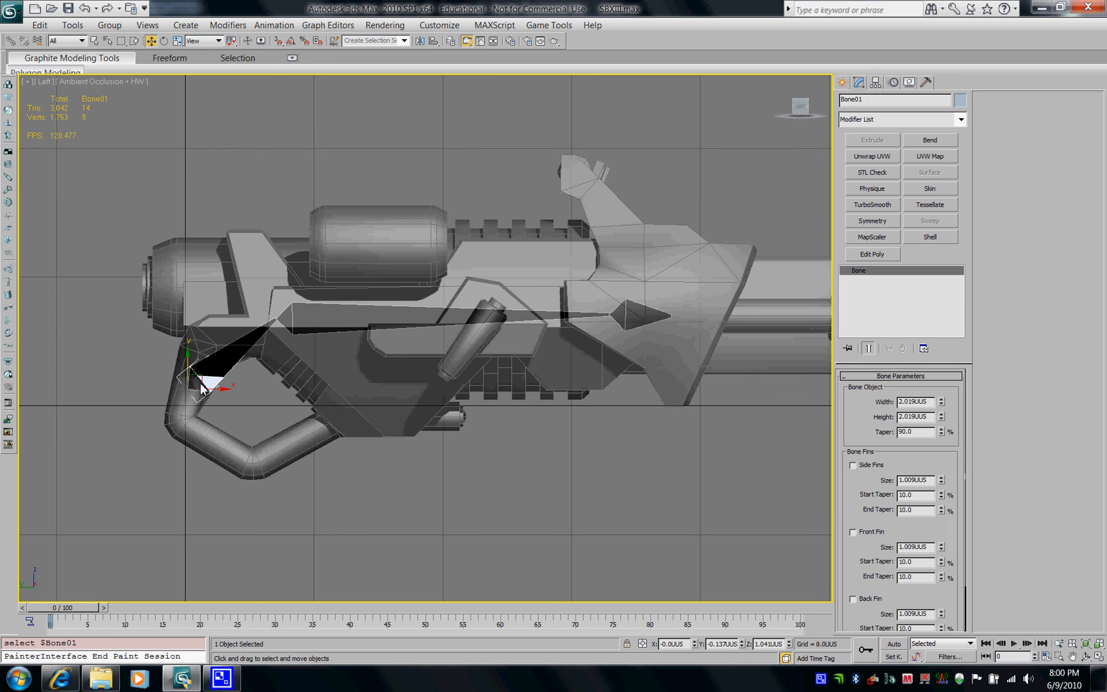
{"action": "left_click", "coordinate": [912, 102]}
{"action": "type", "text": "handle"}
Rename the long middle bone as body and the short front bone as muzzle.
{"action": "left_click", "coordinate": [285, 319]}
{"action": "left_click", "coordinate": [286, 319]}
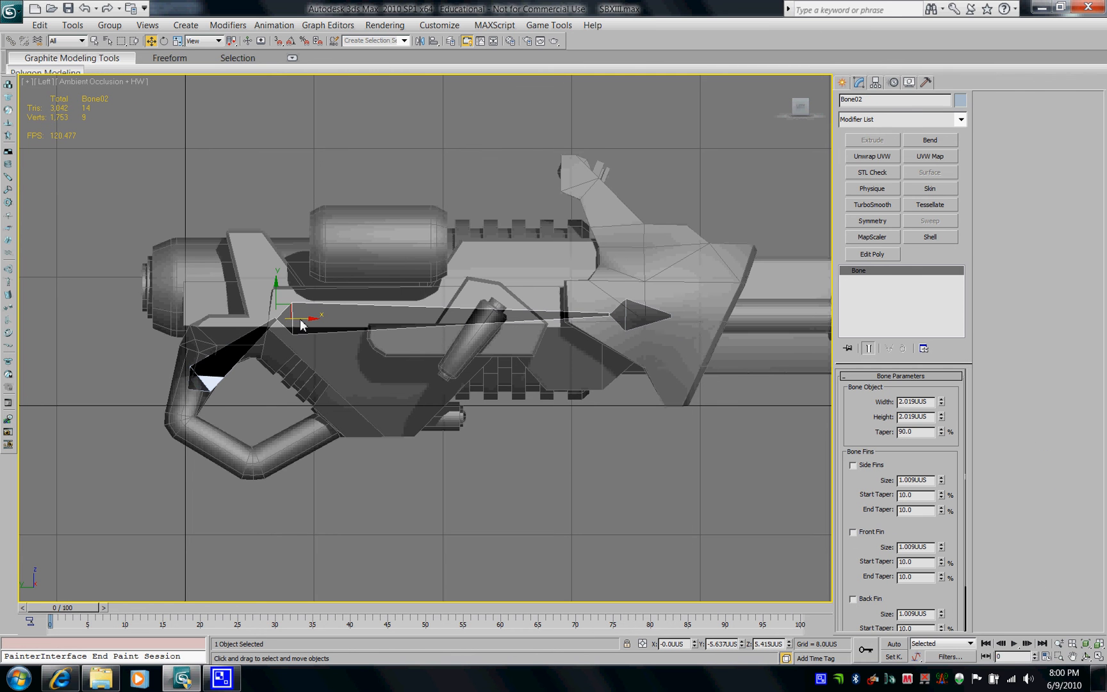
{"action": "left_click", "coordinate": [891, 101]}
{"action": "type", "text": "body"}
{"action": "left_click", "coordinate": [624, 315]}
{"action": "left_click", "coordinate": [625, 315]}
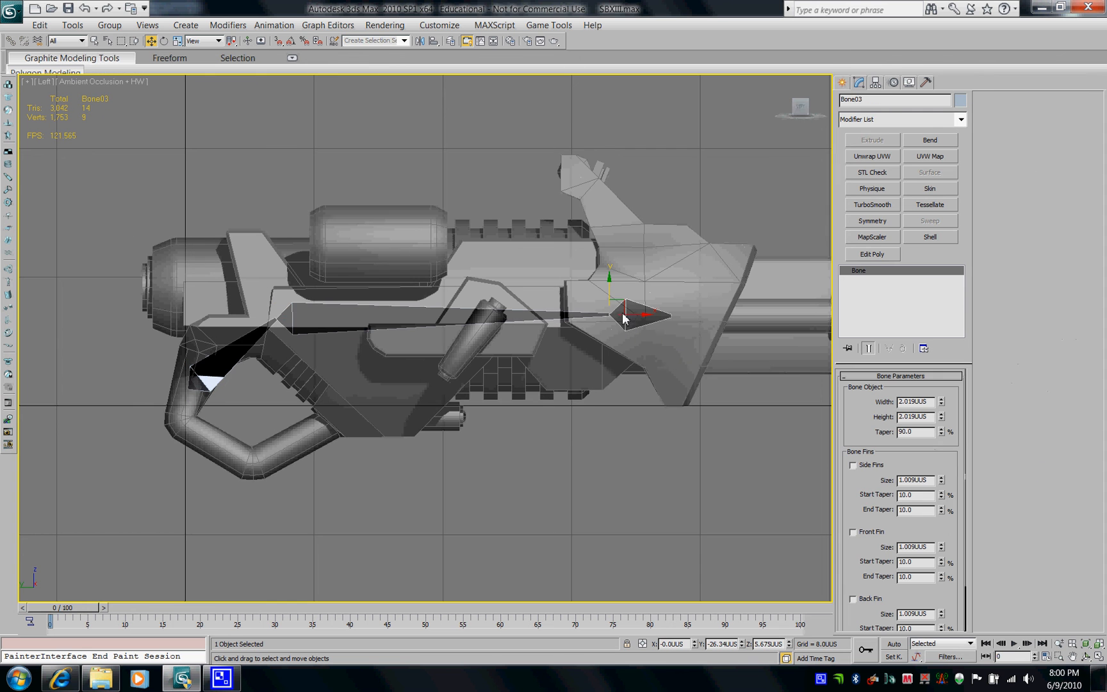
{"action": "left_click", "coordinate": [855, 103]}
{"action": "type", "text": "muzzle"}
Apply a Skin modifier to the weapon mesh.
{"action": "left_click", "coordinate": [674, 238]}
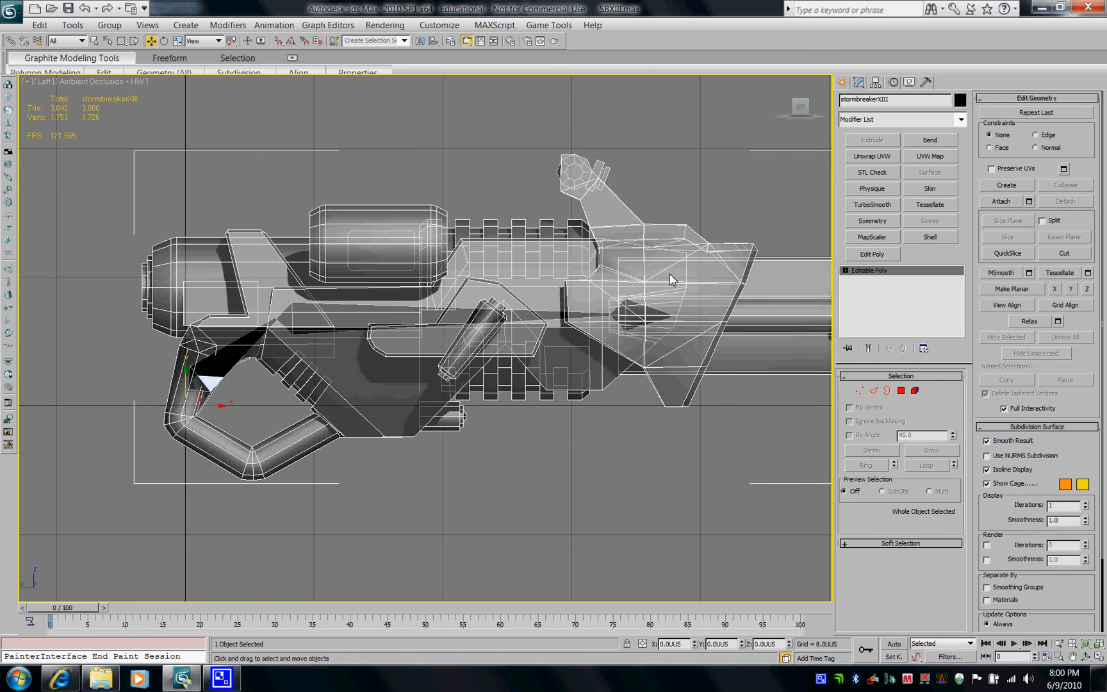
{"action": "middle_click_drag", "start_coordinate": [704, 297], "coordinate": [574, 305]}
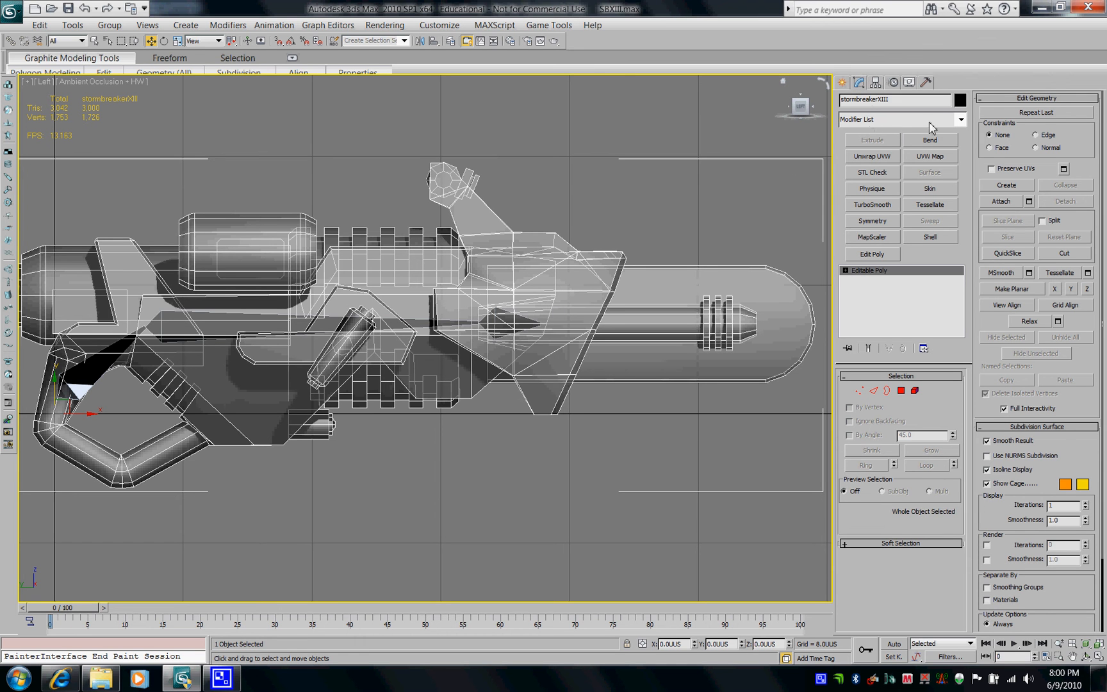
{"action": "left_click", "coordinate": [961, 120]}
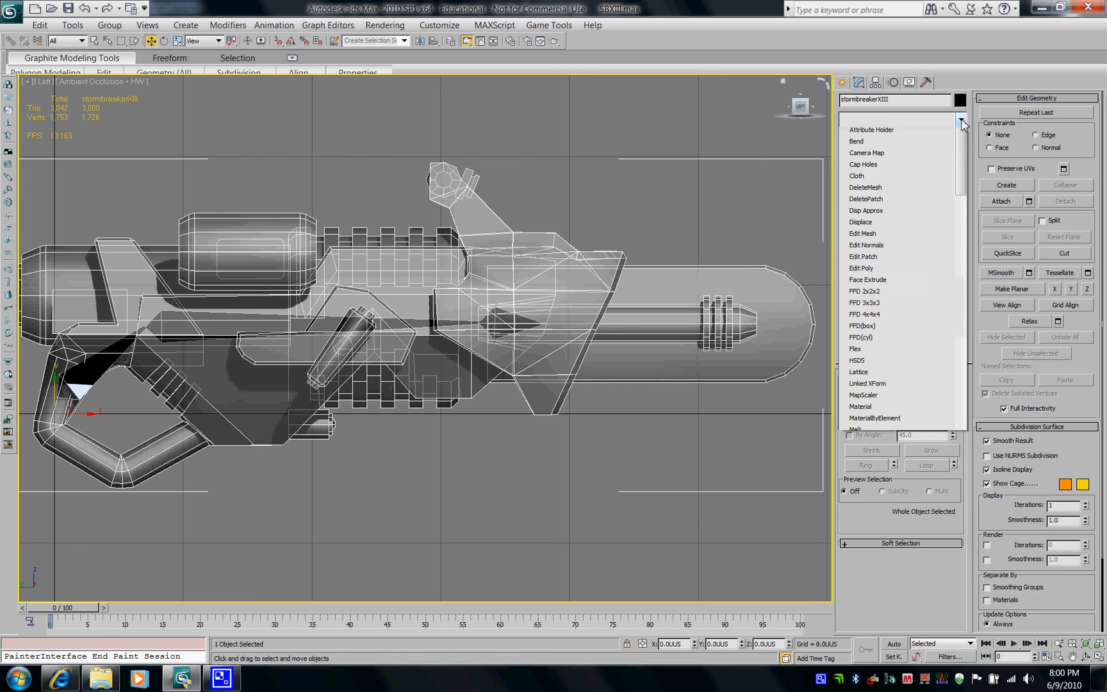
{"action": "left_click_drag", "start_coordinate": [961, 162], "coordinate": [961, 409]}
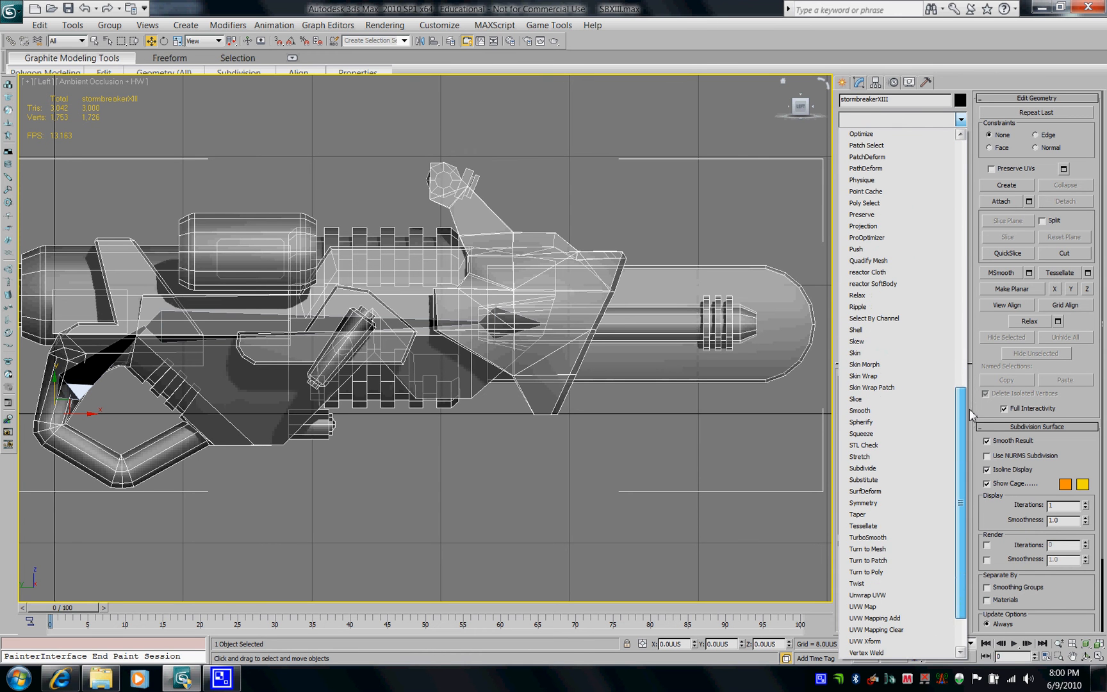
{"action": "left_click", "coordinate": [859, 353]}
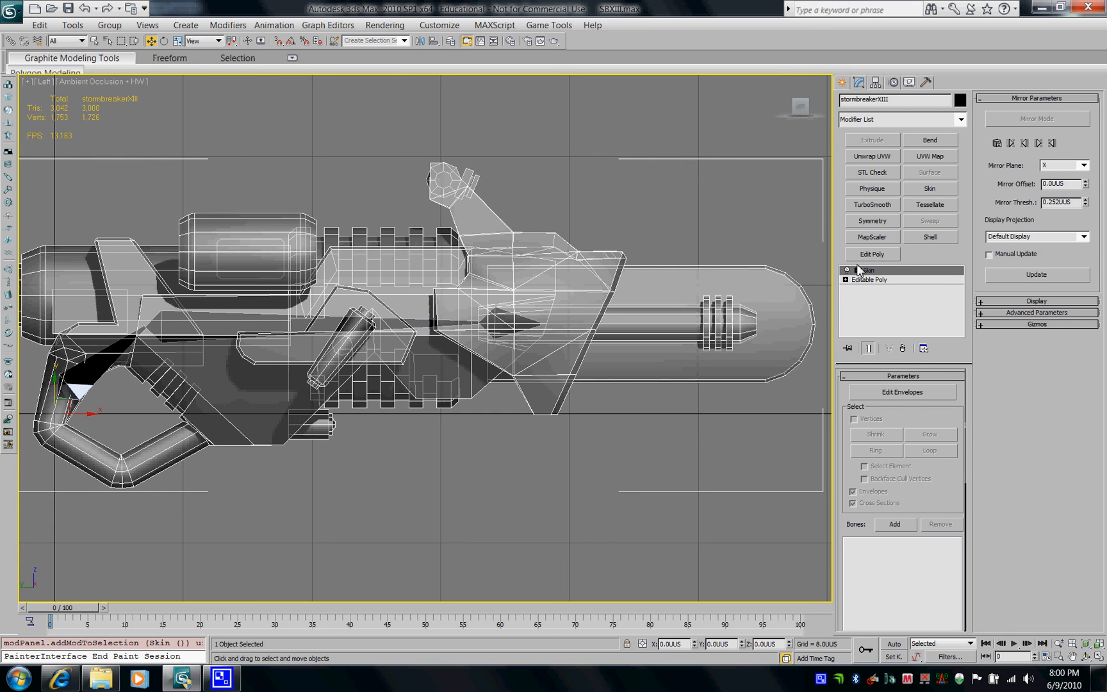
Add the handle, body and muzzle bones to the weapon's Skin modifier and leave envelope editing.
{"action": "left_click", "coordinate": [902, 392]}
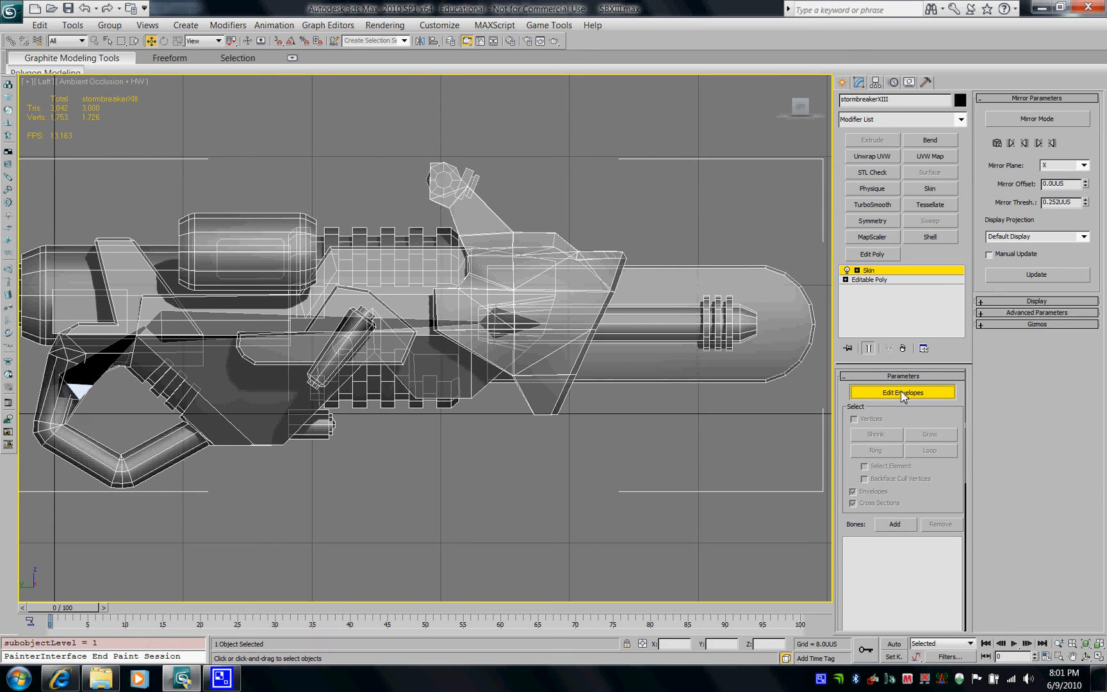
{"action": "left_click", "coordinate": [898, 528]}
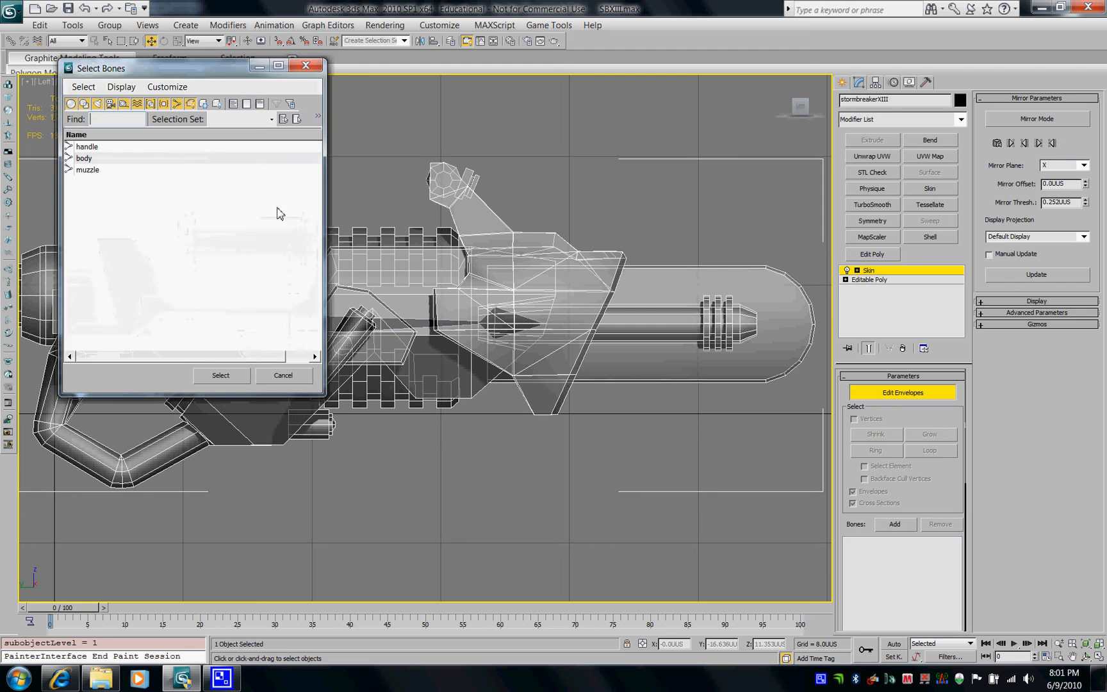
{"action": "left_click", "coordinate": [95, 148]}
{"action": "left_click", "coordinate": [88, 170], "text": "shift"}
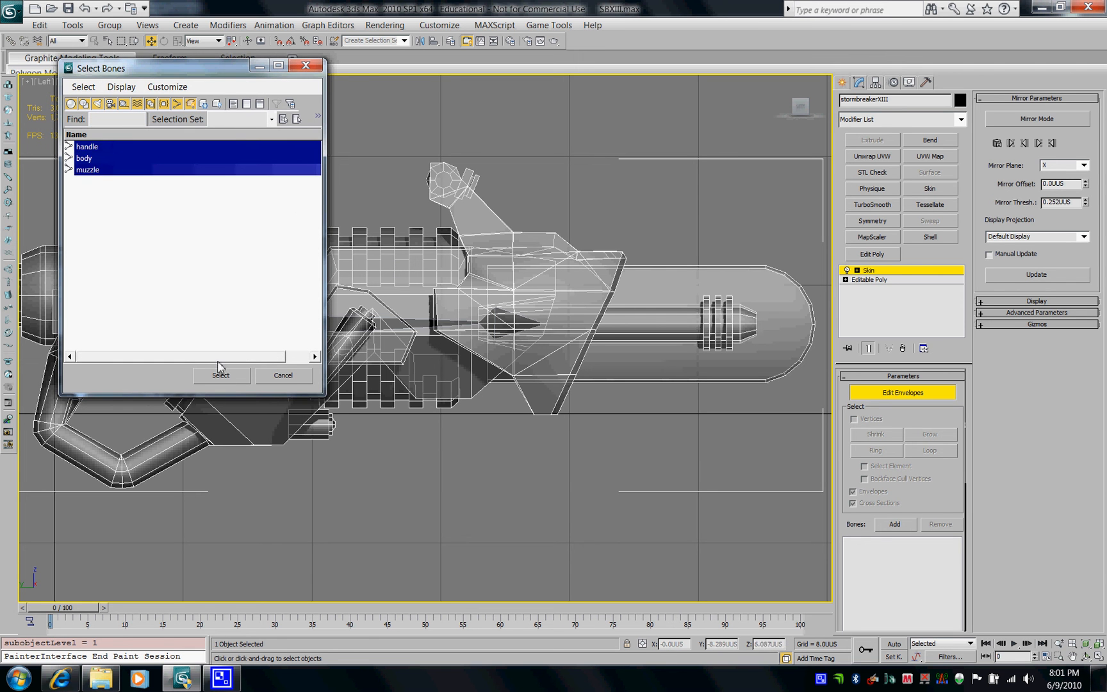
{"action": "left_click", "coordinate": [221, 377]}
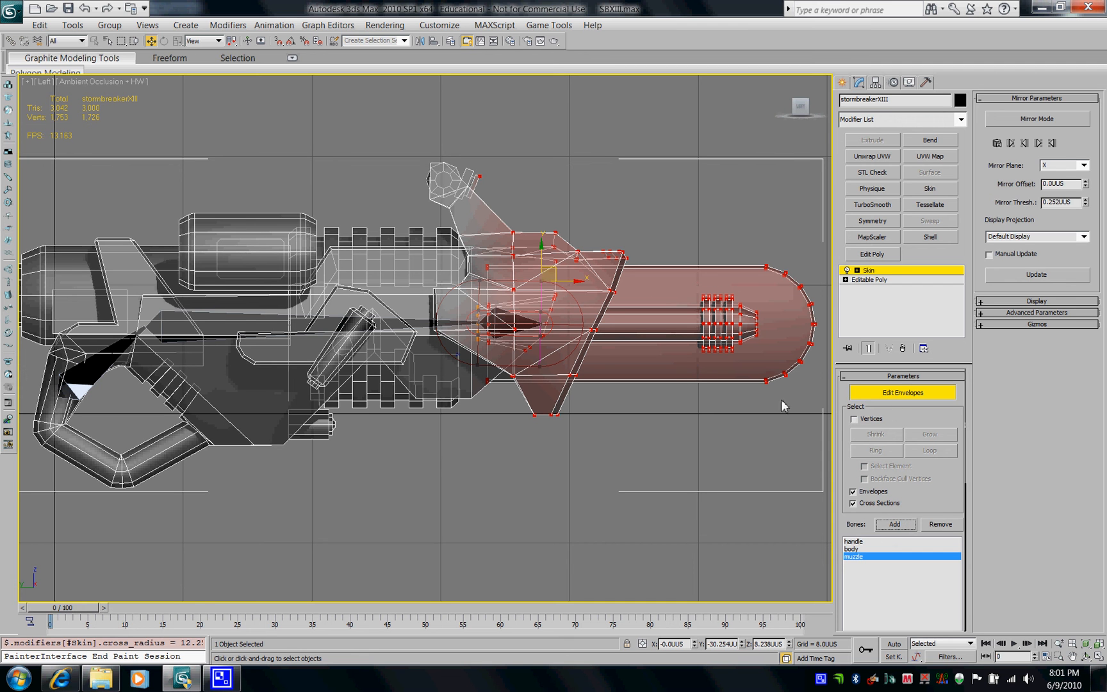
{"action": "left_click", "coordinate": [905, 395]}
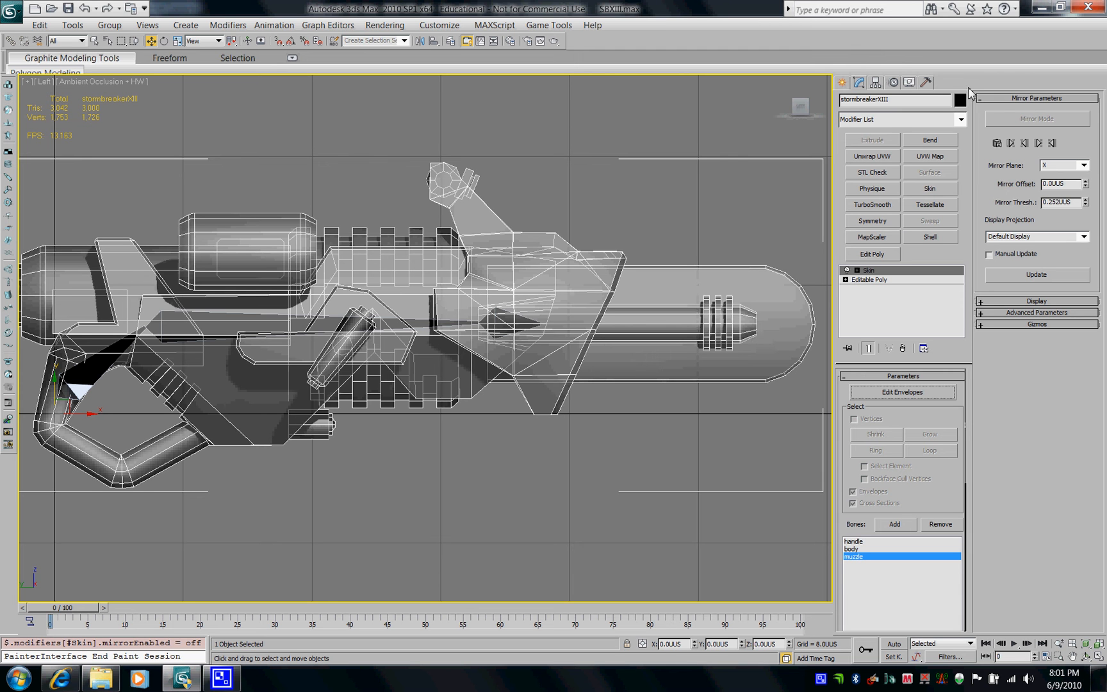
Load the ActorX utility for exporting the skinned weapon.
{"action": "left_click", "coordinate": [925, 86]}
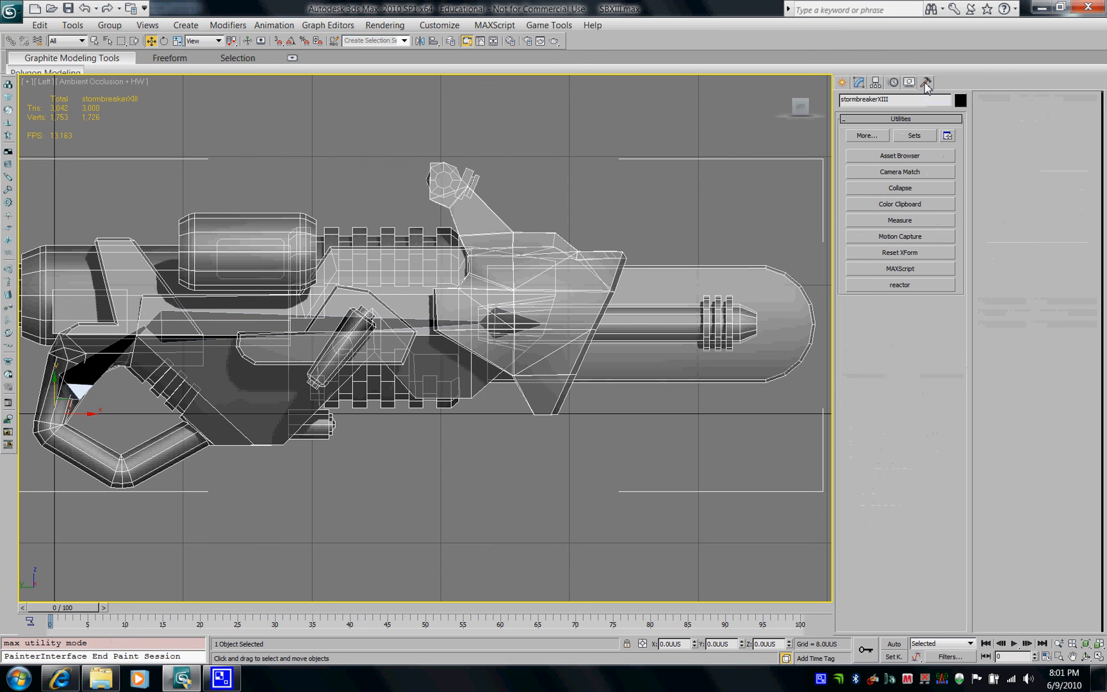
{"action": "left_click", "coordinate": [876, 136]}
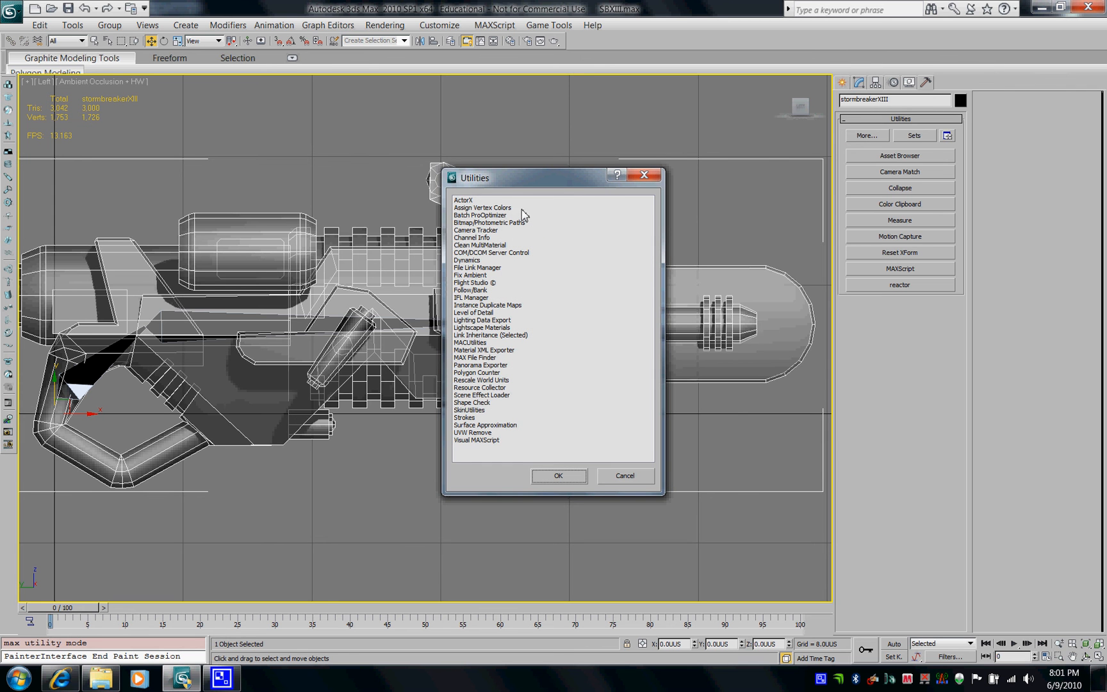
{"action": "left_click", "coordinate": [464, 201]}
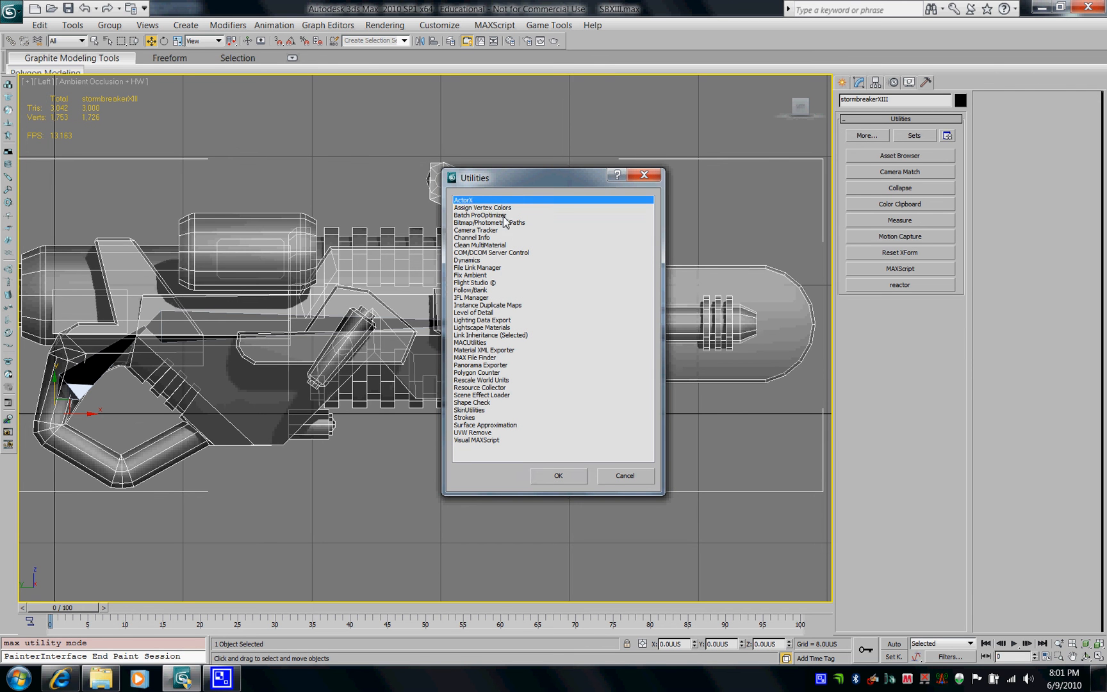
{"action": "left_click", "coordinate": [555, 477]}
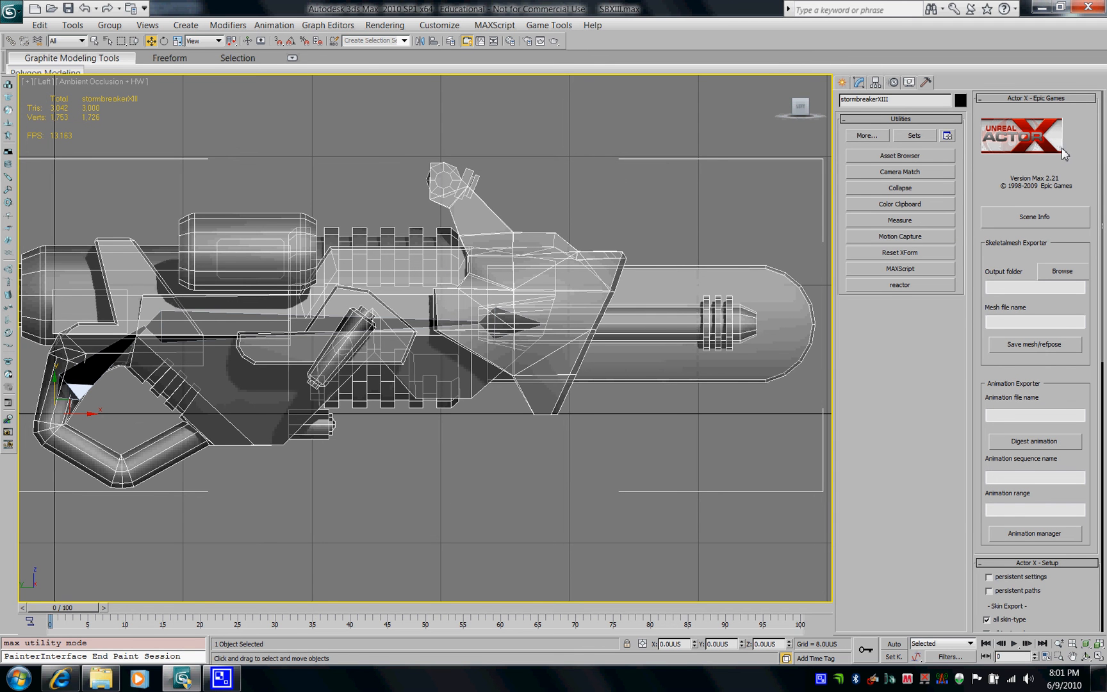
Set the skeletal mesh exporter's output folder to the UDK Weapon folder on the desktop.
{"action": "left_click", "coordinate": [1054, 272]}
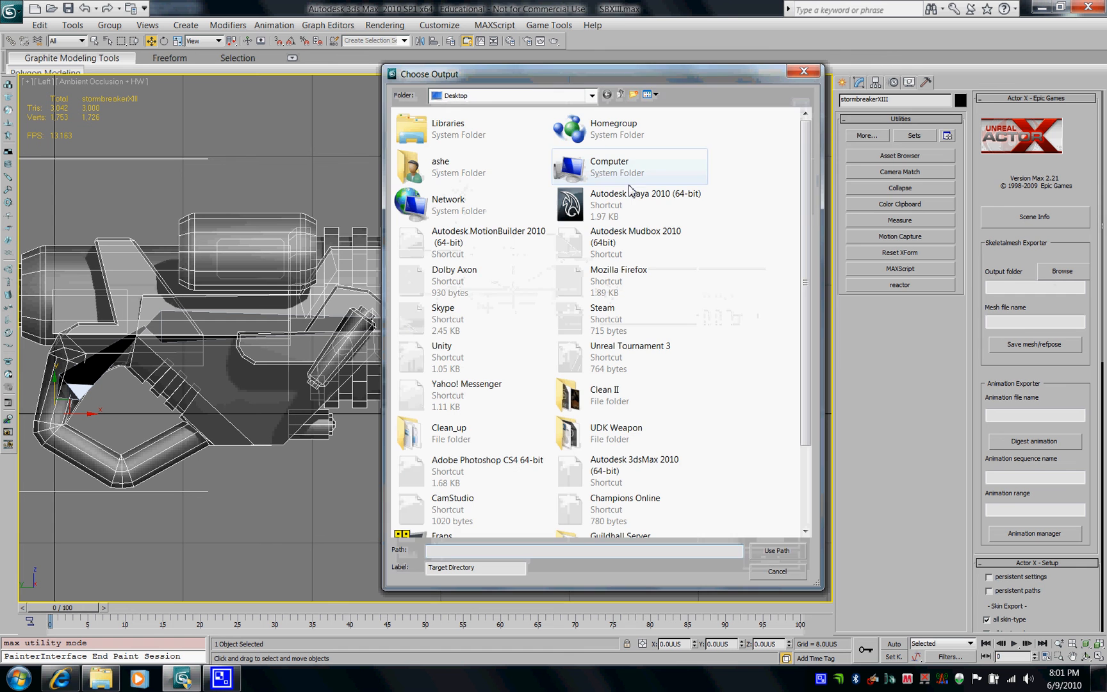
{"action": "left_click_drag", "start_coordinate": [805, 179], "coordinate": [806, 274]}
{"action": "left_click", "coordinate": [565, 324]}
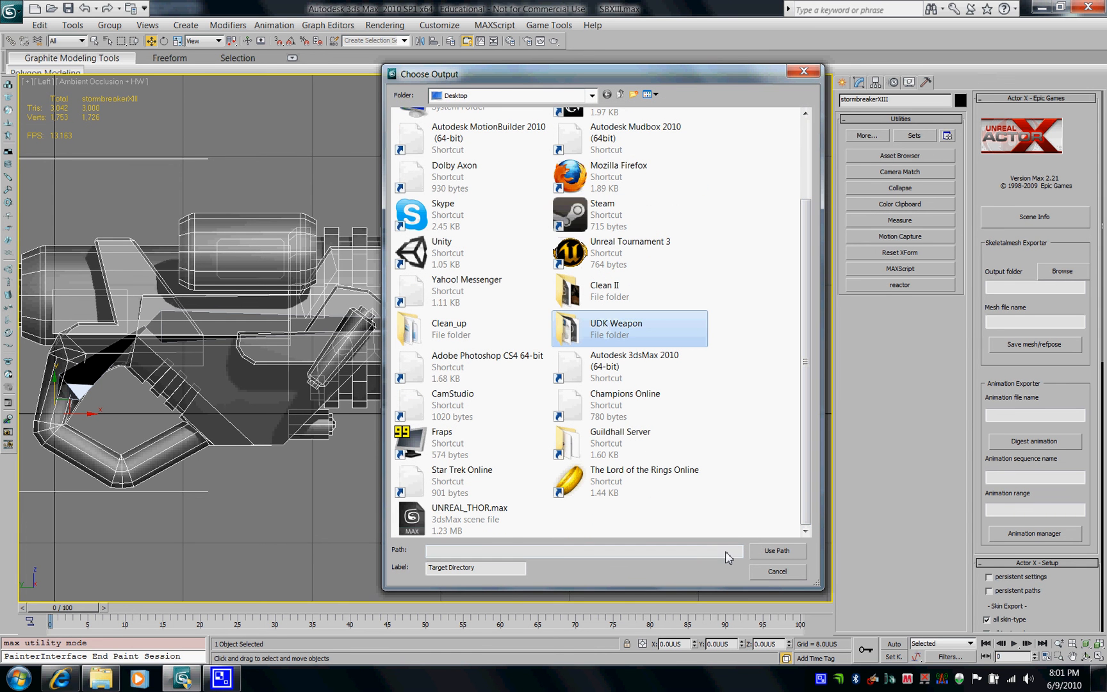
{"action": "left_click", "coordinate": [772, 556]}
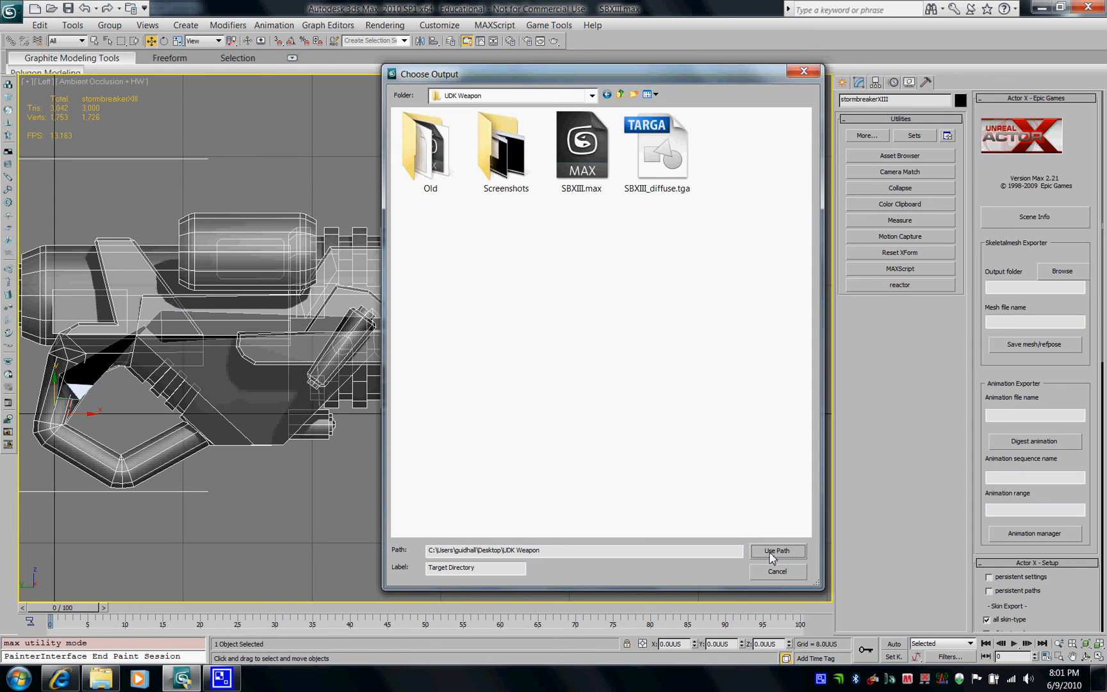
{"action": "left_click", "coordinate": [774, 555]}
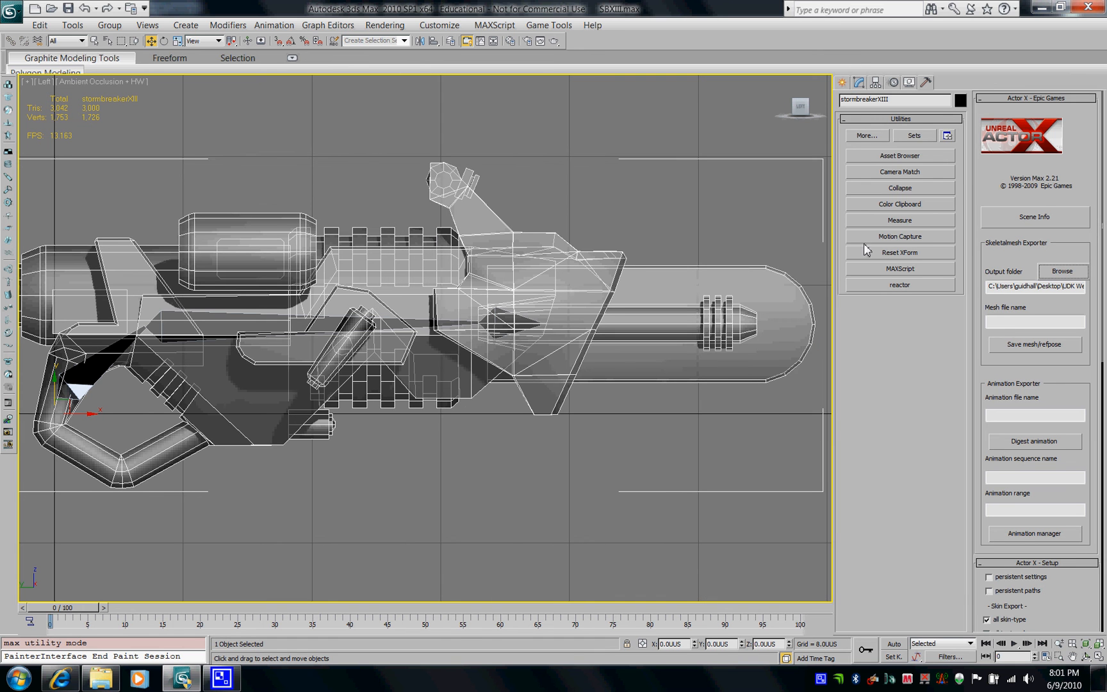
Name the mesh file SBXIII_mesh, export the mesh with its reference pose and dismiss the export notes.
{"action": "left_click", "coordinate": [1004, 322]}
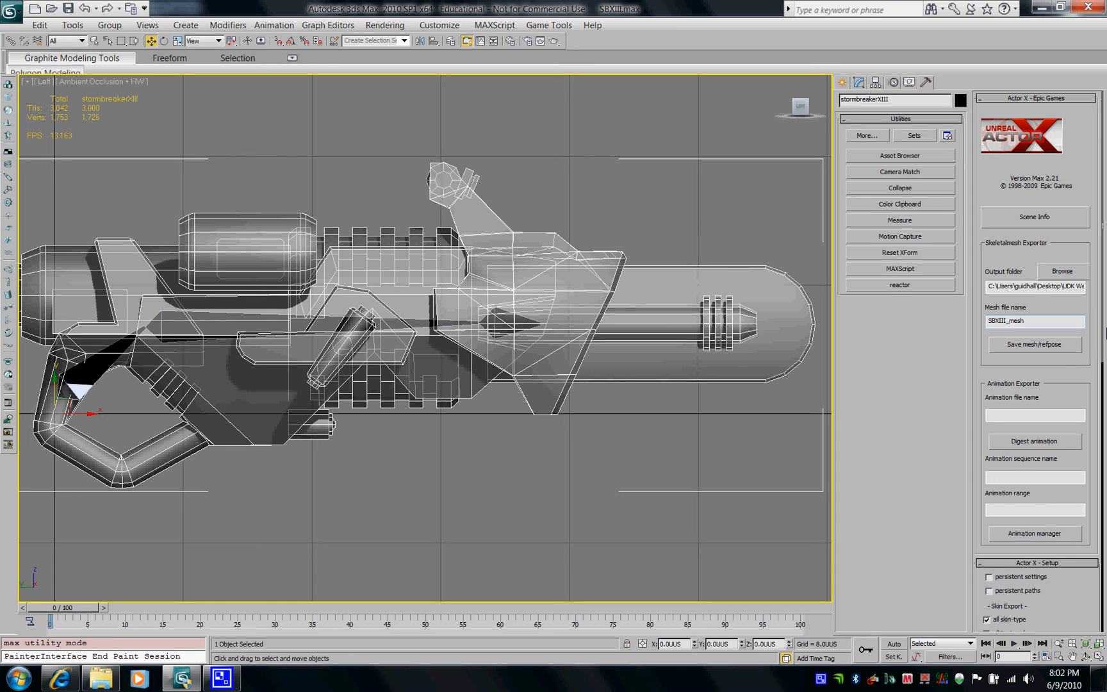
{"action": "left_click", "coordinate": [1036, 348]}
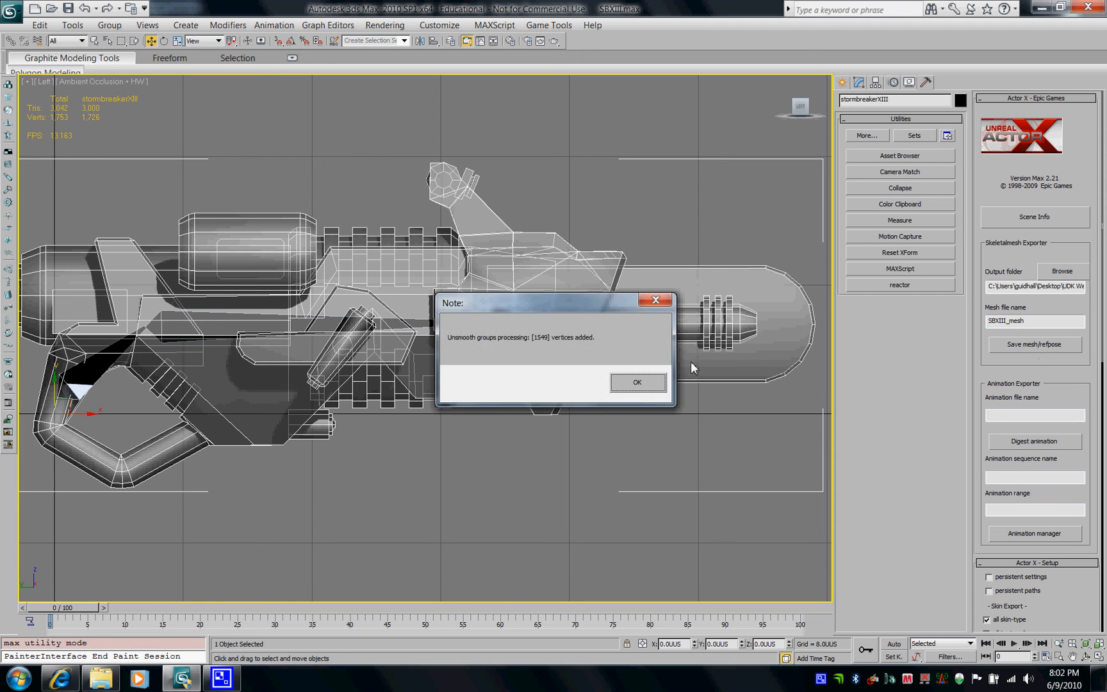
{"action": "left_click", "coordinate": [636, 384]}
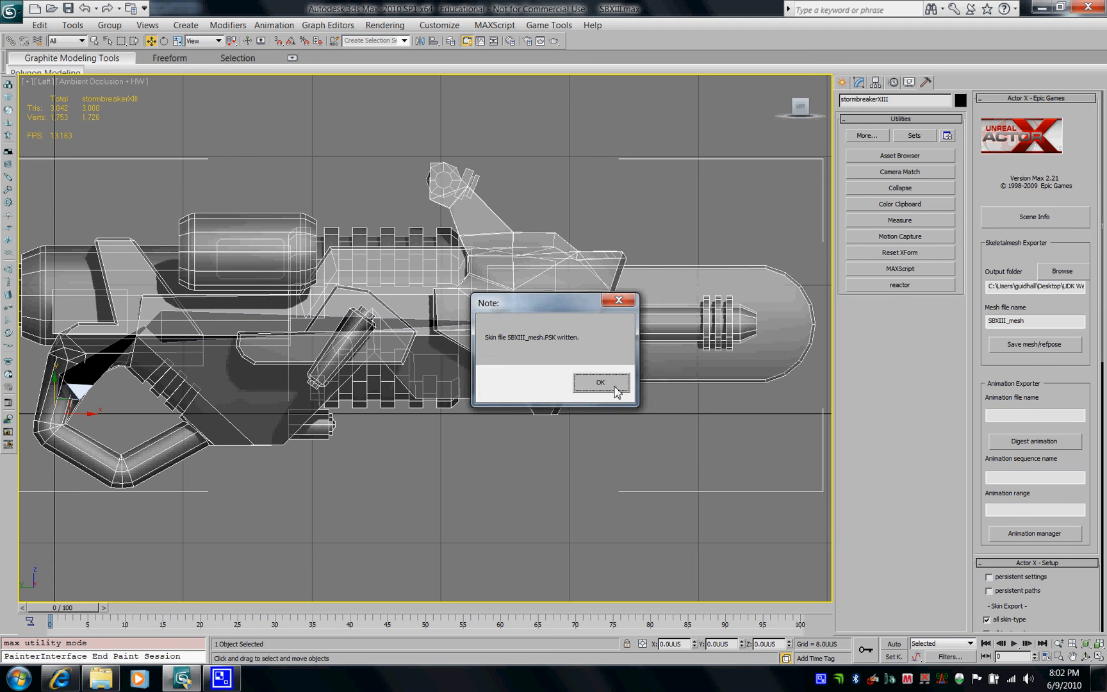
{"action": "left_click", "coordinate": [606, 384]}
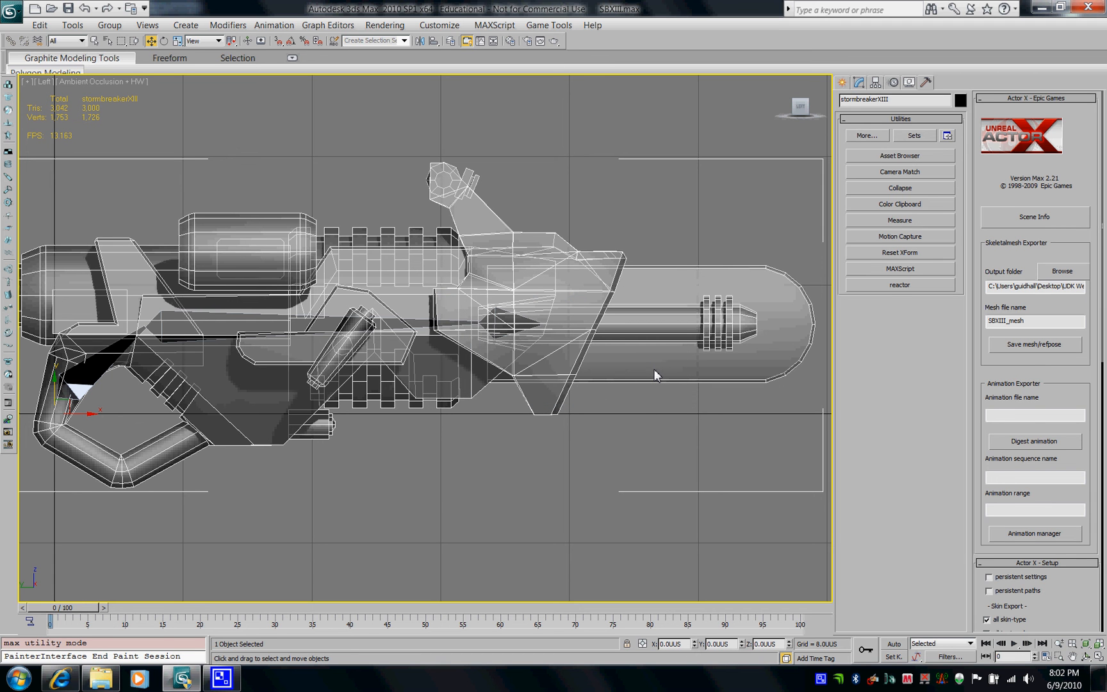
Set the animation file name to SBXIII_anim and the animation sequence name to WeaponIdle.
{"action": "left_click", "coordinate": [1023, 417]}
{"action": "type", "text": "SBXIII_anim"}
{"action": "left_click", "coordinate": [1009, 480]}
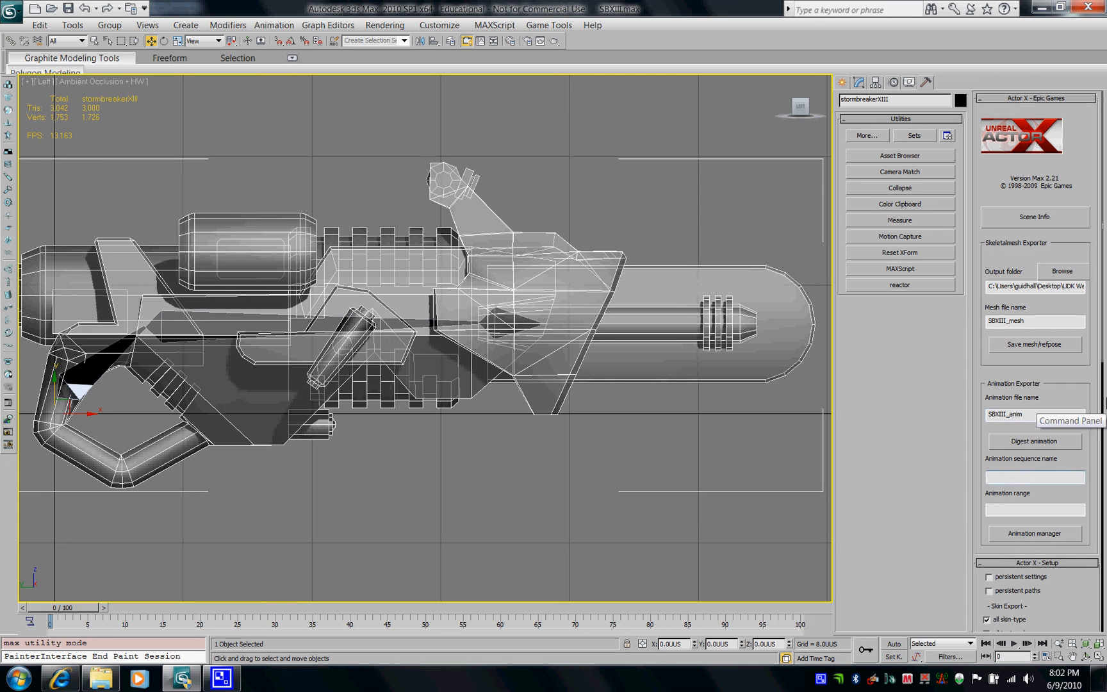
{"action": "type", "text": "WeaponIdle"}
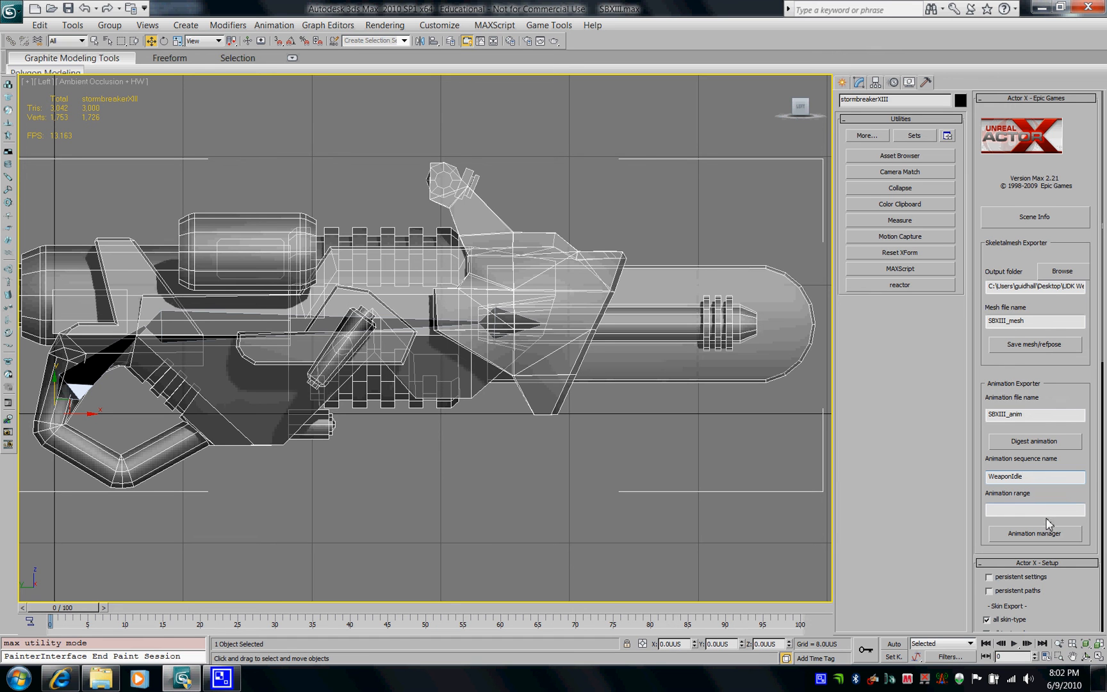
Set the animation range to 0-2, digest the WeaponIdle animation and dismiss the note.
{"action": "left_click", "coordinate": [1044, 511]}
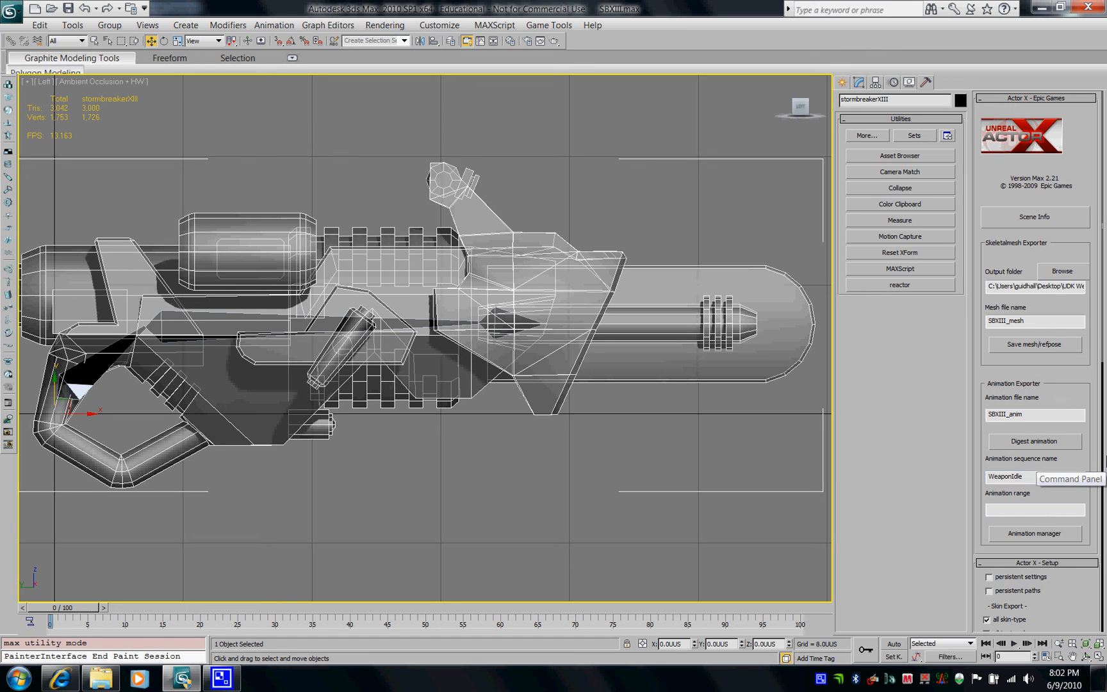
{"action": "type", "text": "0-2"}
{"action": "left_click", "coordinate": [1036, 441]}
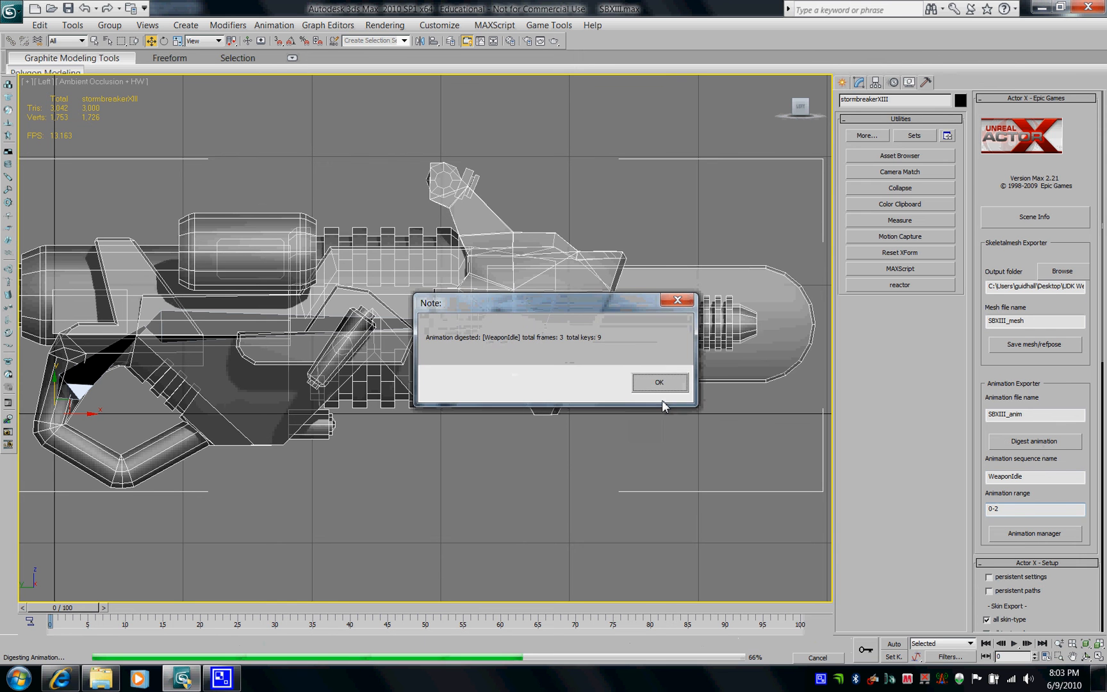
{"action": "left_click", "coordinate": [660, 384]}
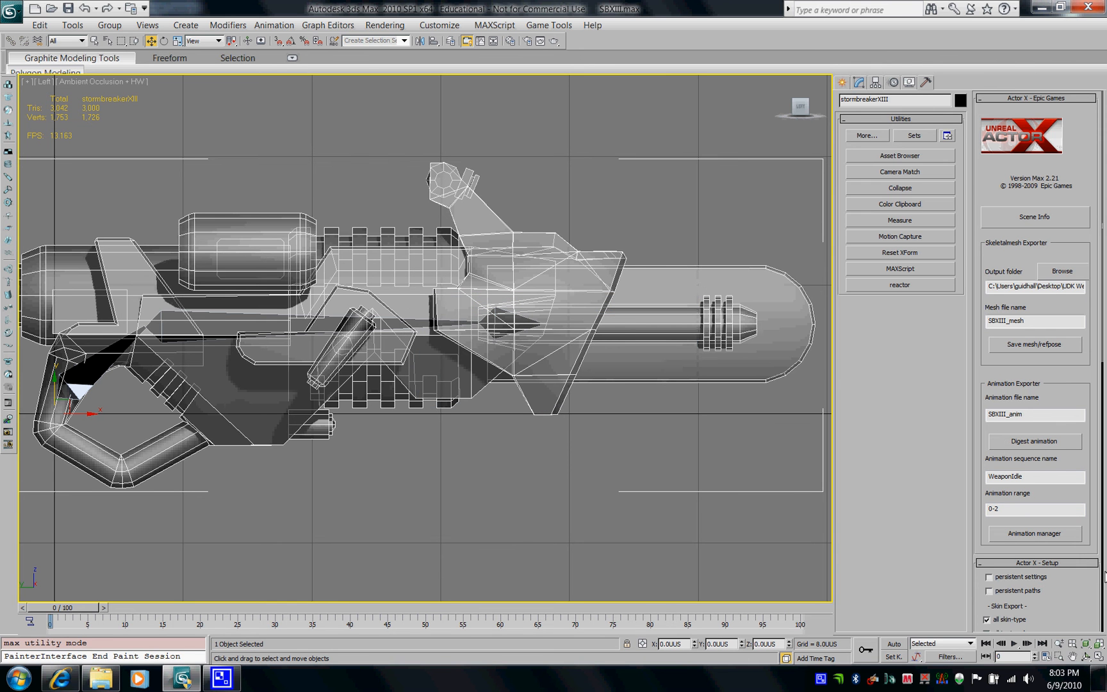
Move the WeaponIdle sequence into the output package in the ActorX Animation Manager, save the SBXIII_anim package and close the manager.
{"action": "left_click", "coordinate": [1053, 536]}
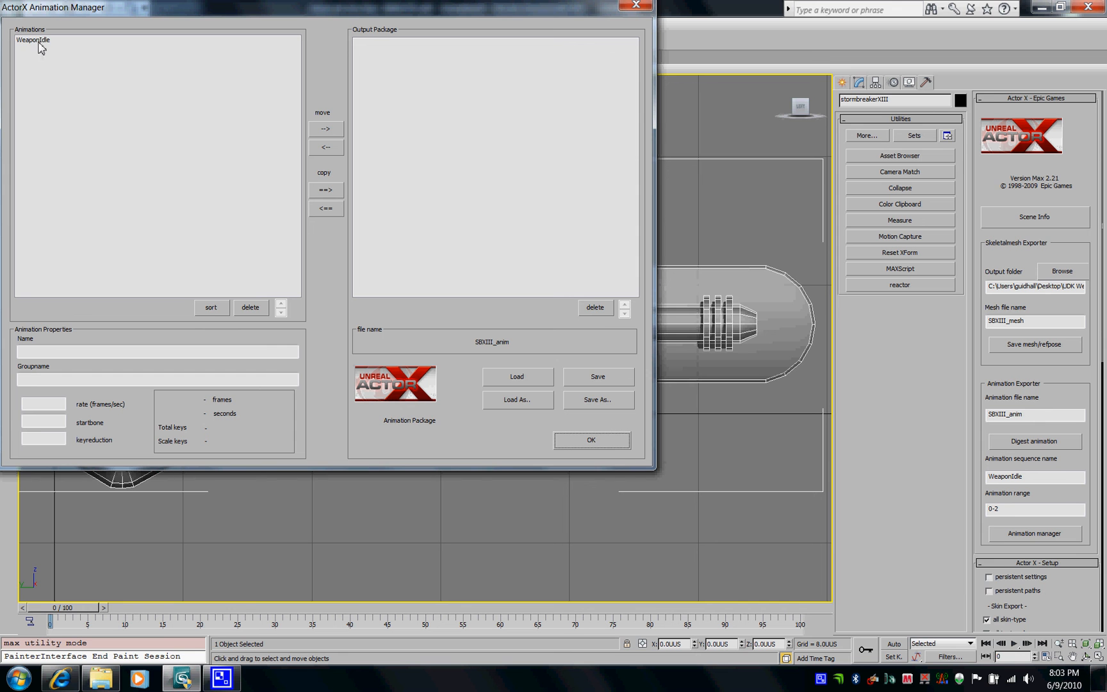
{"action": "left_click", "coordinate": [38, 41]}
{"action": "left_click", "coordinate": [325, 130]}
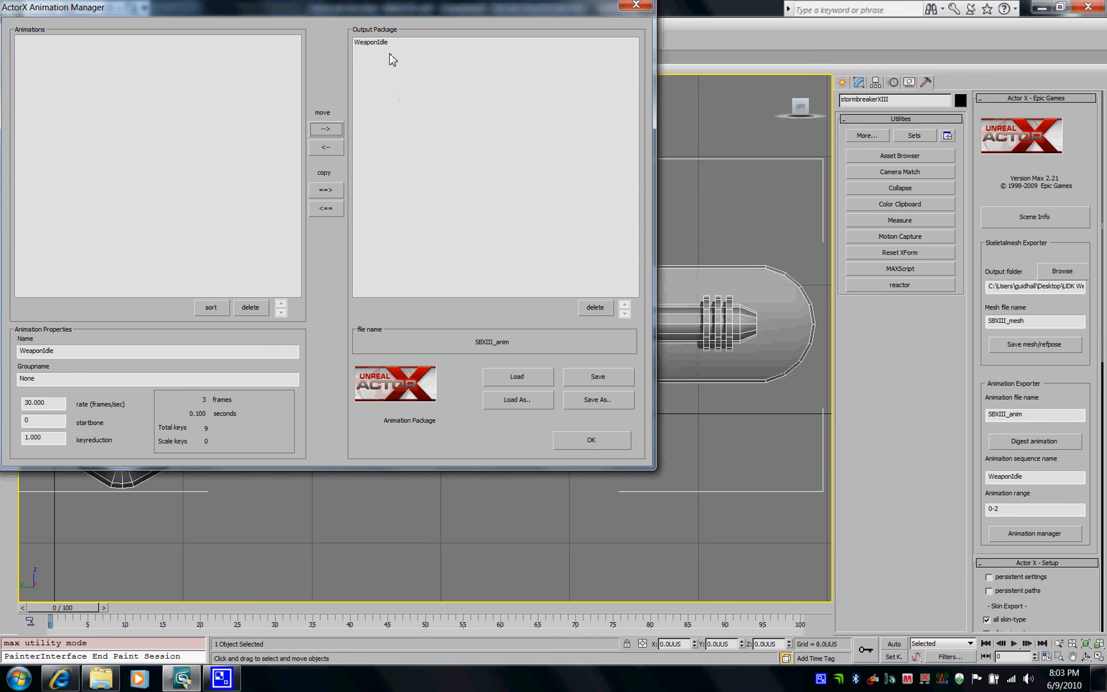
{"action": "left_click", "coordinate": [598, 378]}
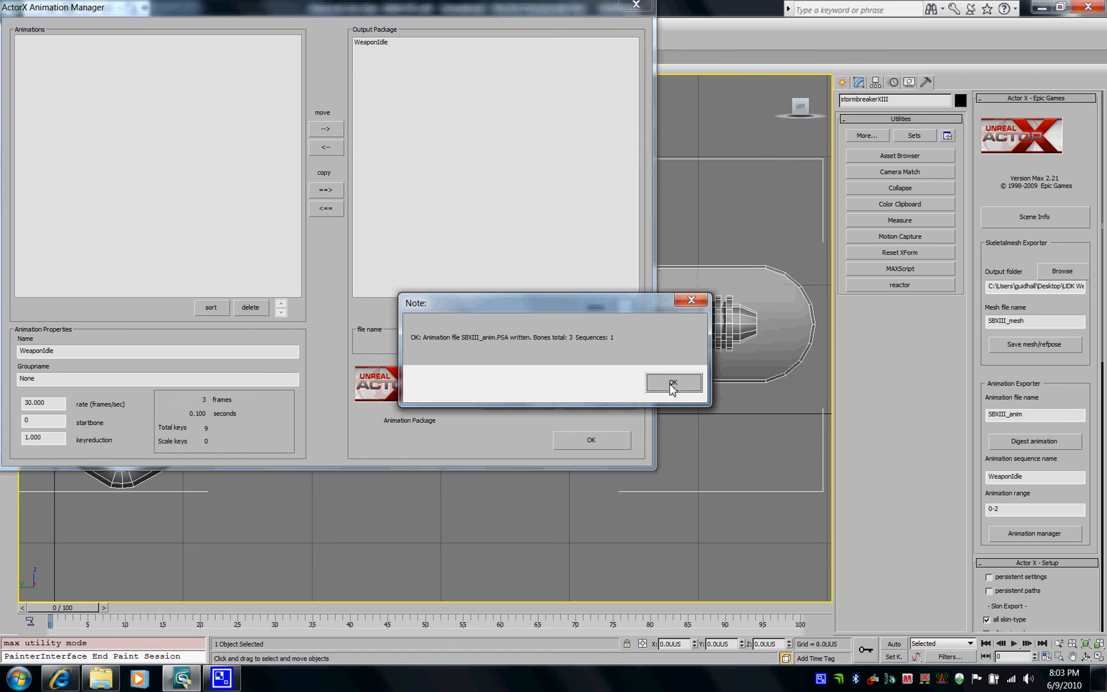
{"action": "left_click", "coordinate": [672, 383]}
{"action": "left_click", "coordinate": [593, 438]}
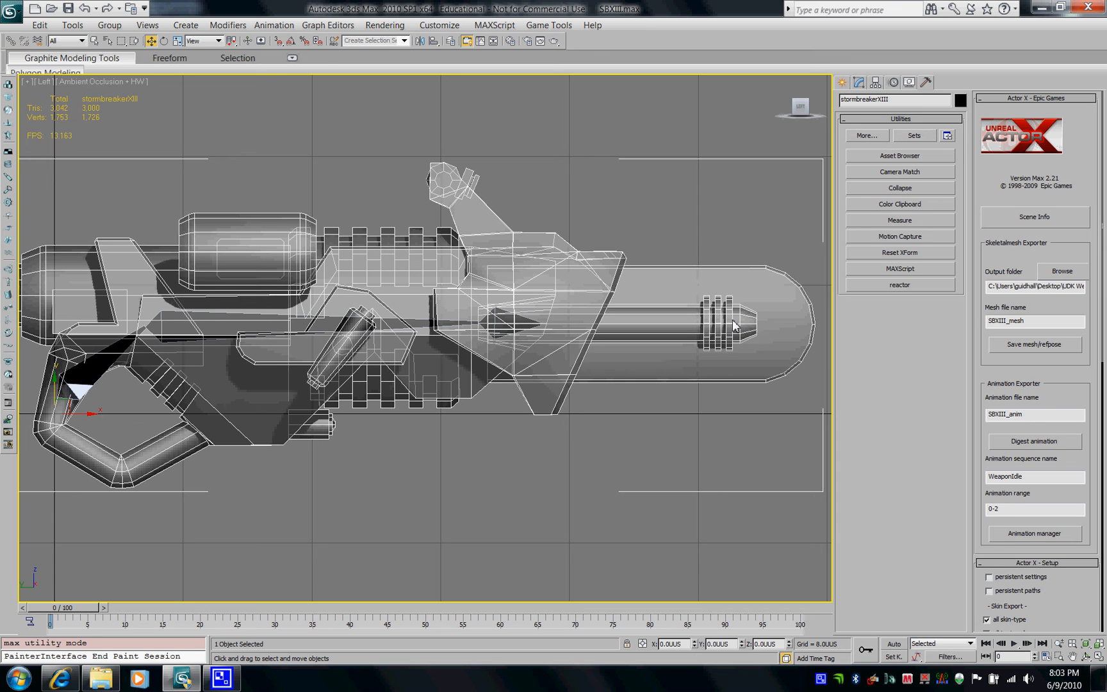
Save a copy of the scene as SBXIII_export in the UDK Weapon folder.
{"action": "left_click", "coordinate": [11, 16]}
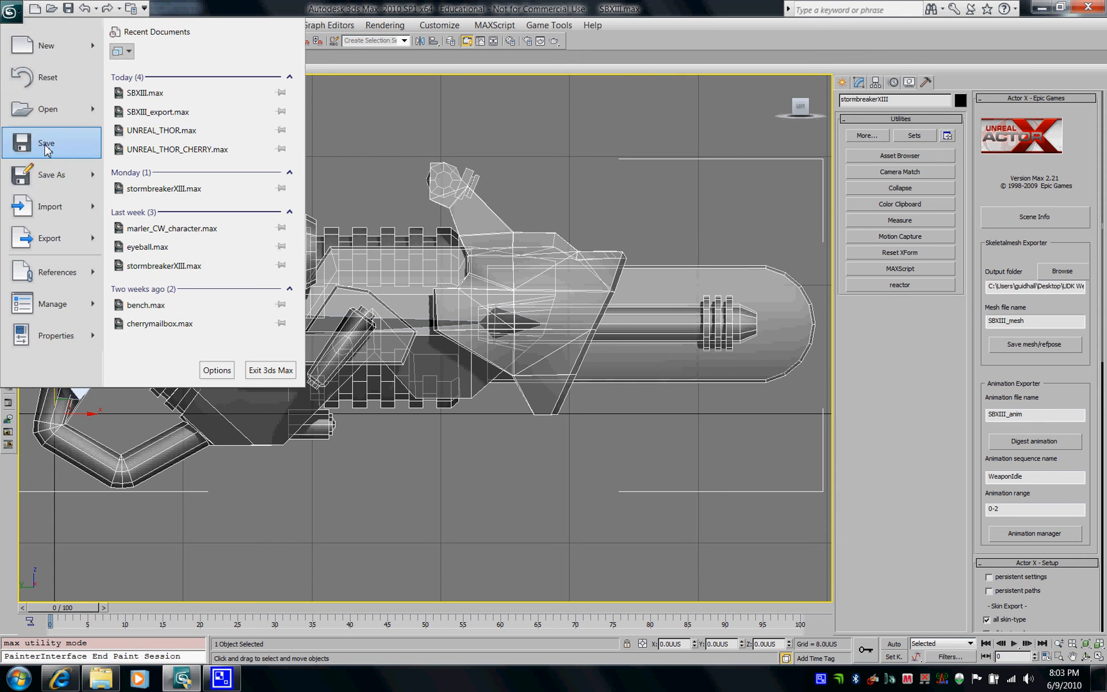
{"action": "left_click", "coordinate": [51, 177]}
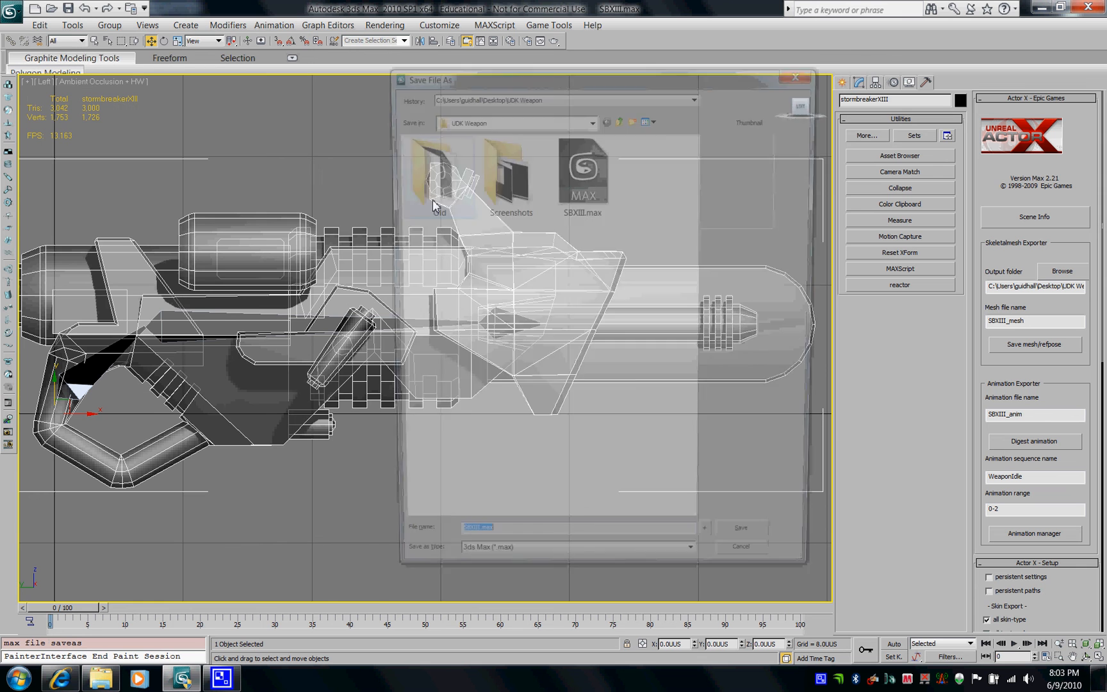
{"action": "left_click_drag", "start_coordinate": [497, 555], "coordinate": [469, 555]}
{"action": "type", "text": "_expor"}
{"action": "key", "text": "BackSpace"}
{"action": "key", "text": "BackSpace"}
{"action": "key", "text": "BackSpace"}
{"action": "key", "text": "BackSpace"}
{"action": "key", "text": "BackSpace"}
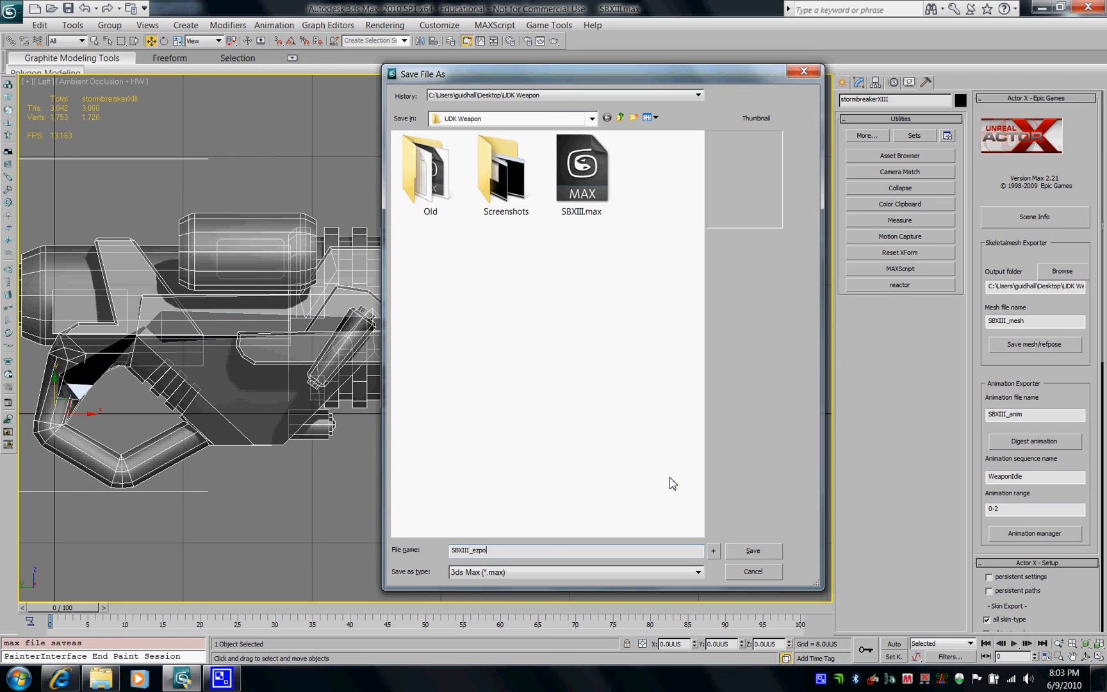
{"action": "type", "text": "xport"}
{"action": "left_click", "coordinate": [751, 552]}
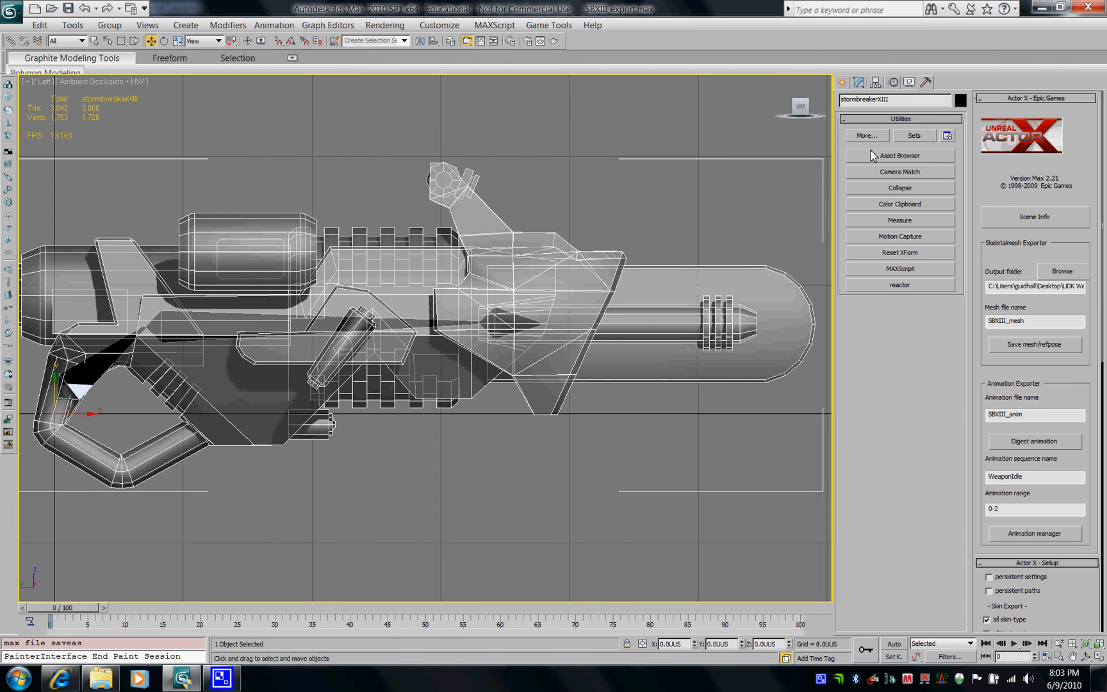